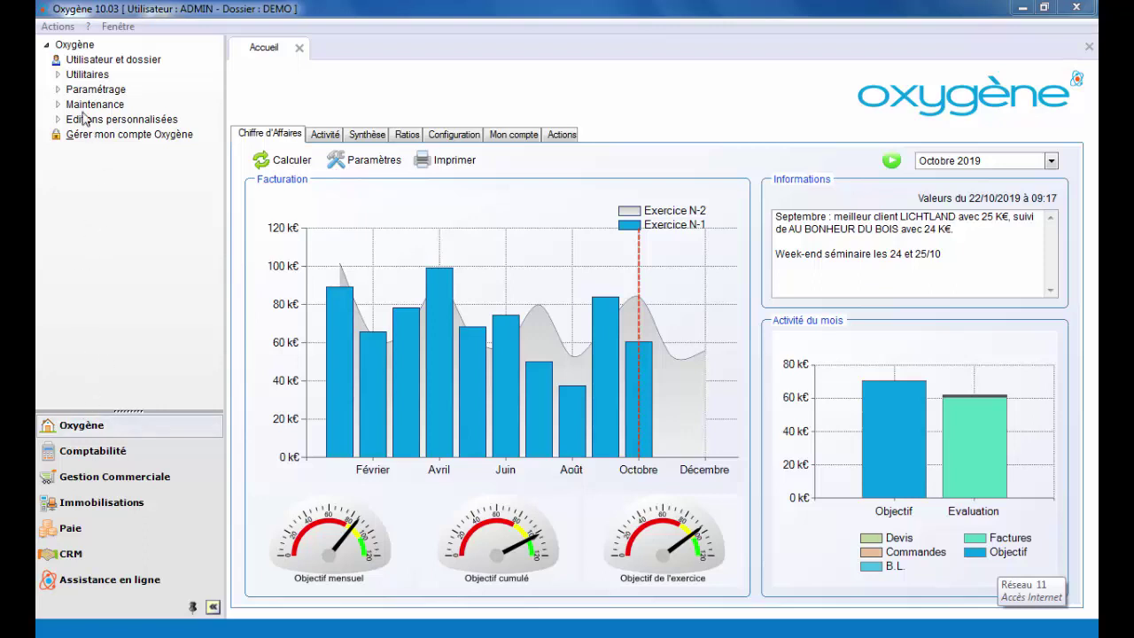
Step: Open the list of custom queries and exports (Requêtes et Exports) under Editions personnalisées
click(55, 119)
click(97, 138)
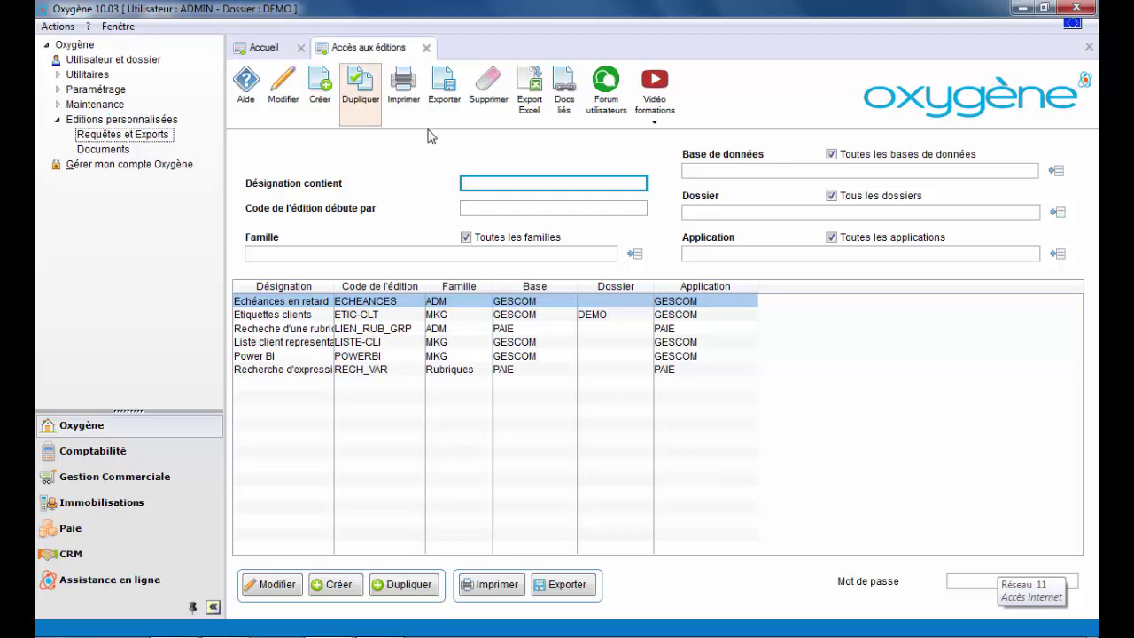
Step: Filter the editions list by the Marketing (MKG) family, and restore the display of all families
click(634, 254)
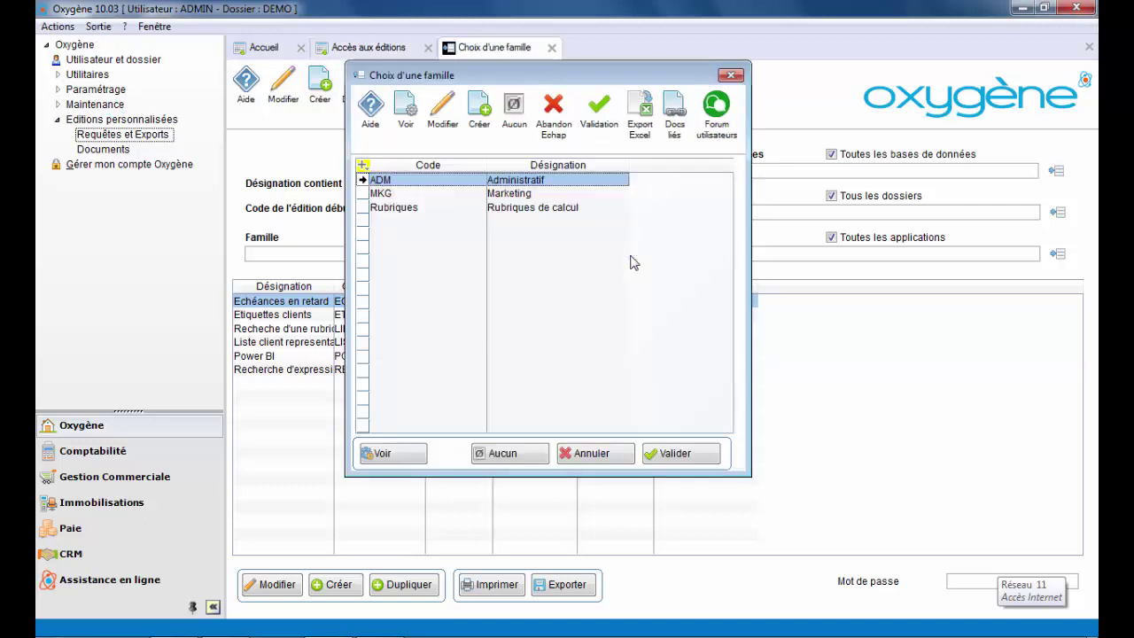
double_click(385, 194)
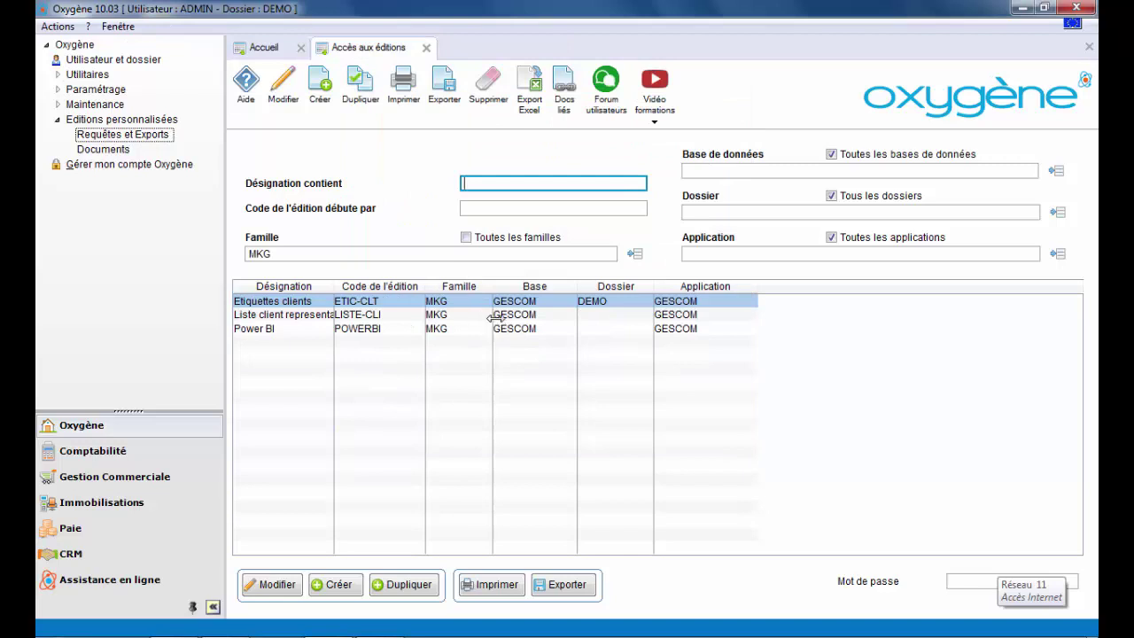
click(466, 240)
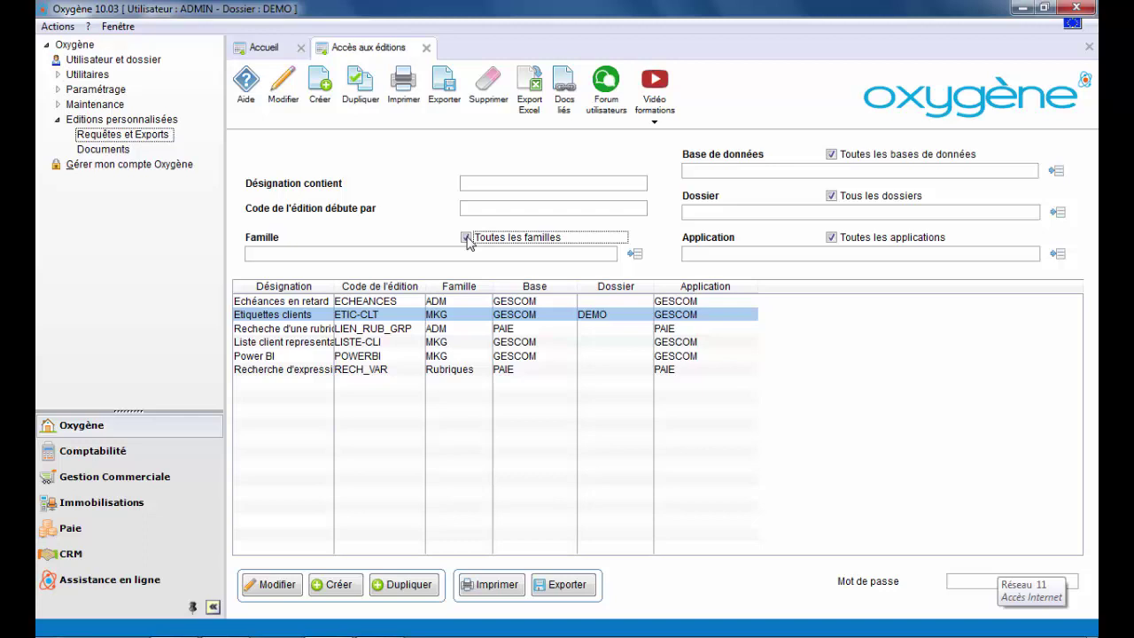
Step: Create a new edition based on the GESCOM (Gestion Commerciale) database
click(330, 587)
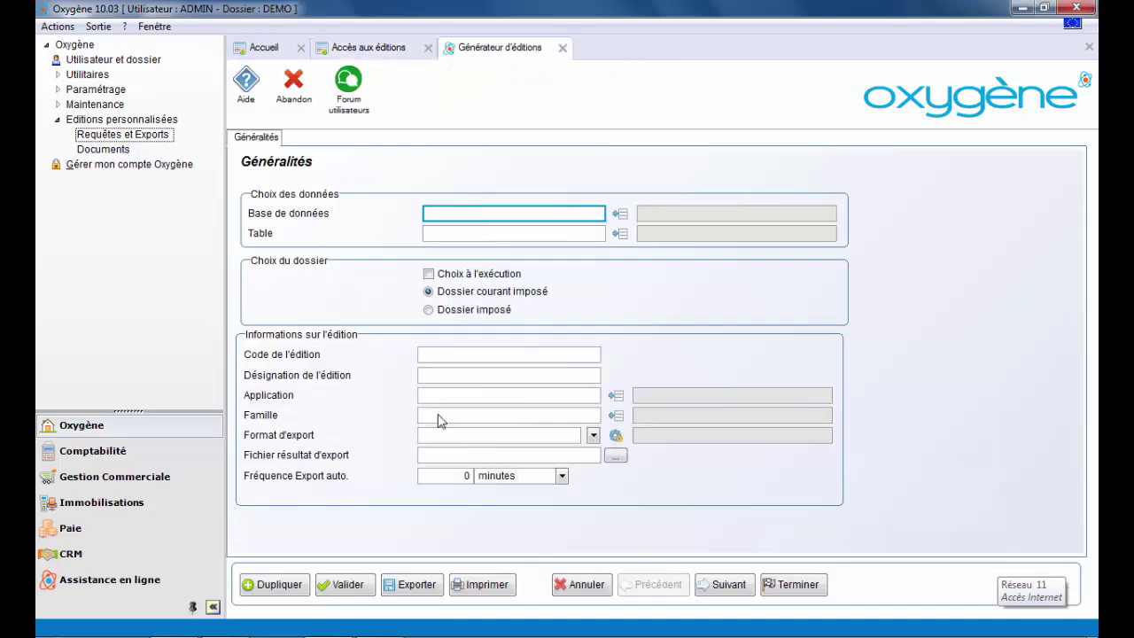
click(618, 215)
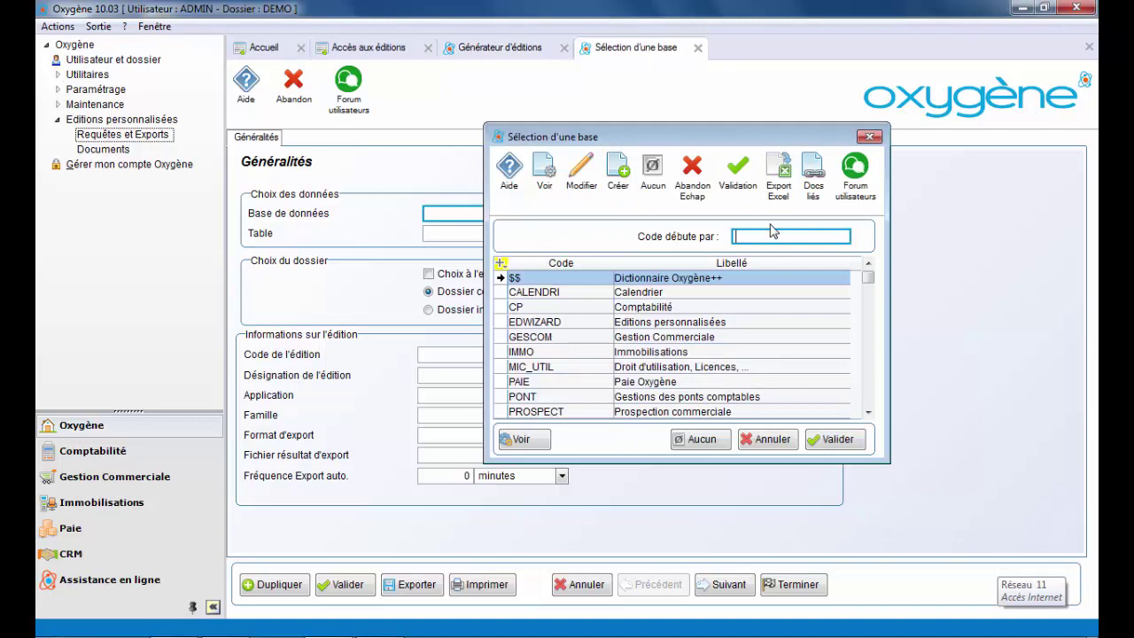
double_click(554, 344)
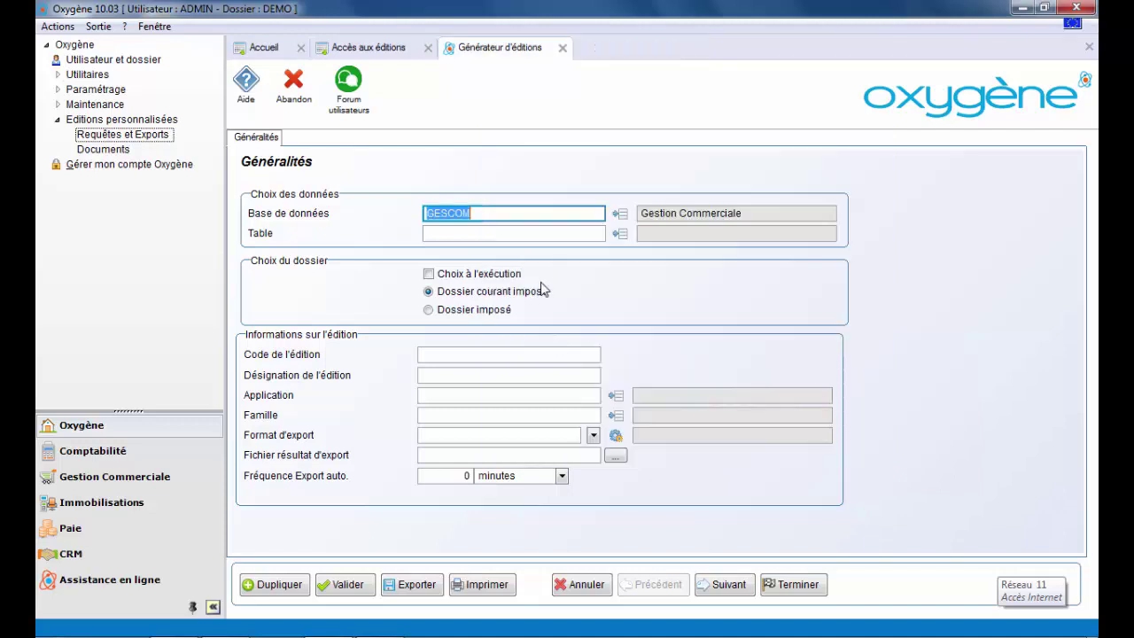
Step: Choose the GCPCLI (Les clients) table as the edition's source, searching the table labels for "clients"
click(618, 233)
click(715, 236)
text(c)
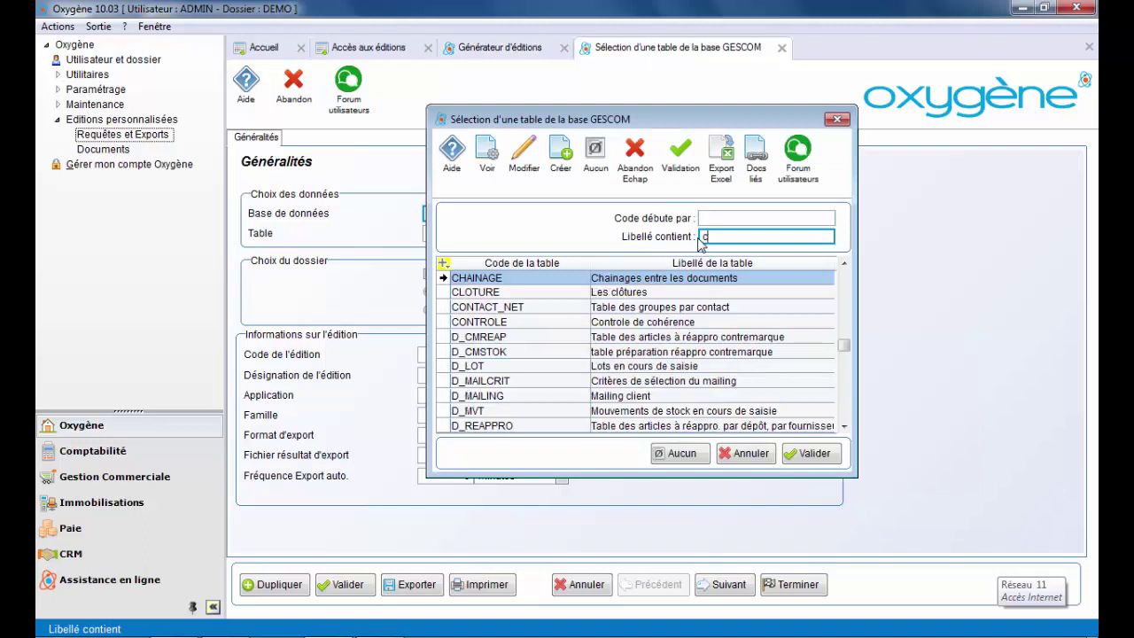
text(lients)
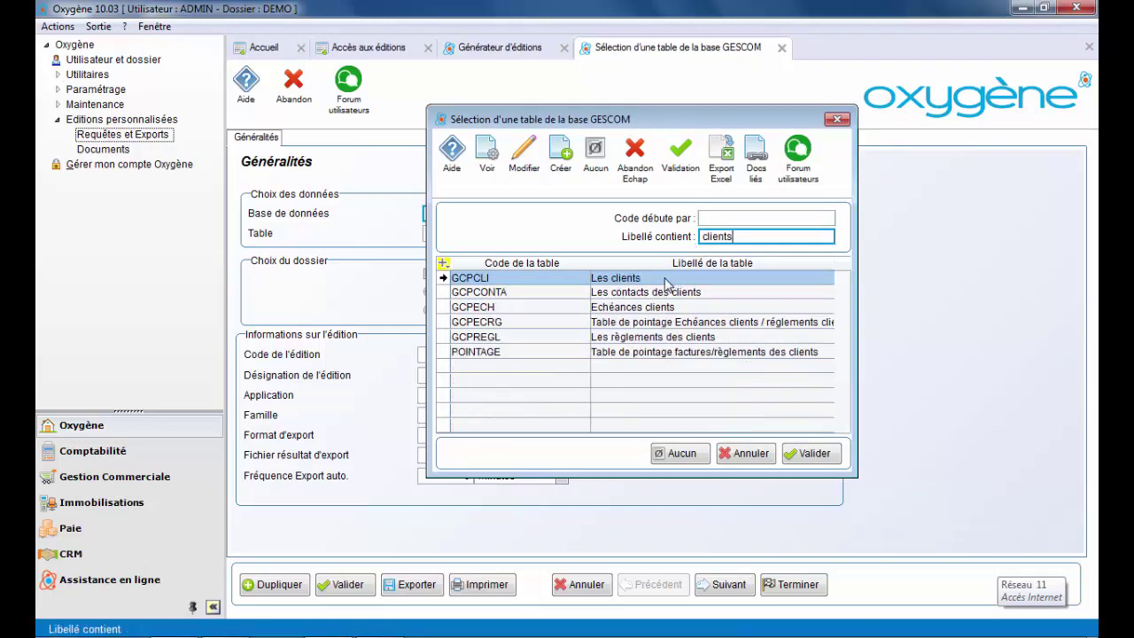
double_click(666, 282)
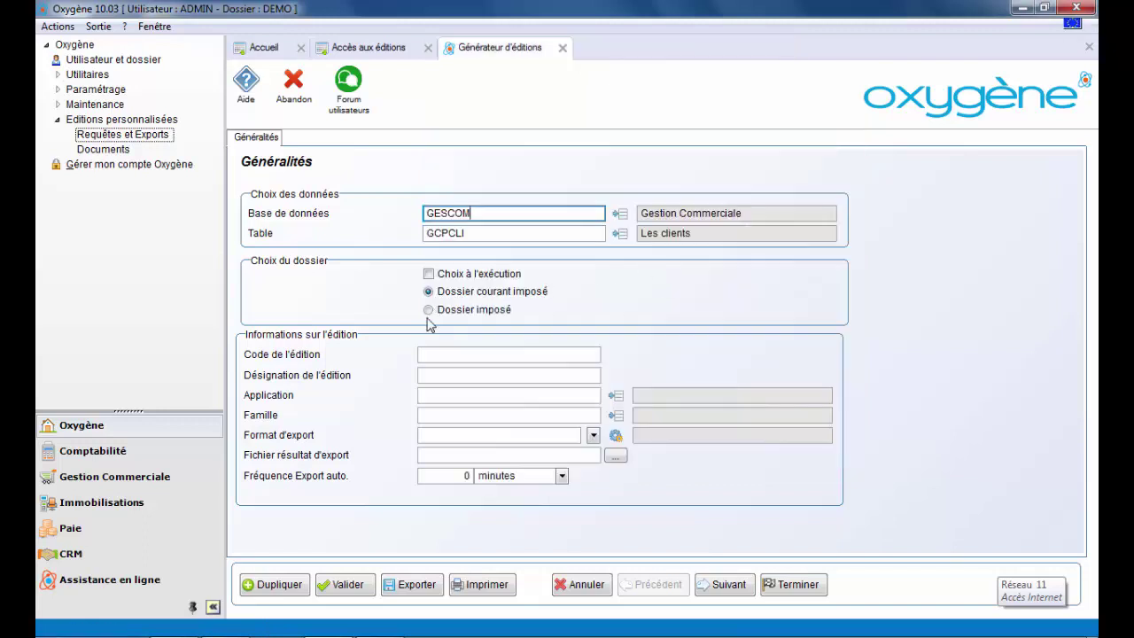
Step: Set the edition's code to CLIENTS and its designation to "Liste des clients"
click(447, 355)
text(CLIENTS)
key(Tab)
text(Liste des clients)
Step: Assign the edition to the GESCOM application and the ADM (Administratif) family
click(617, 395)
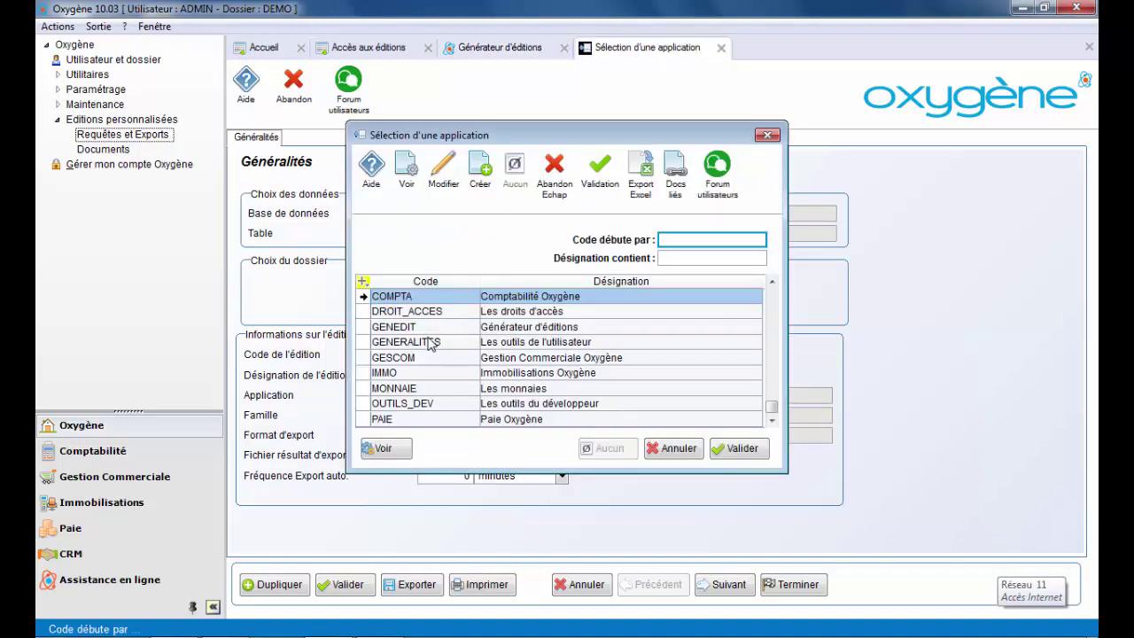
double_click(432, 358)
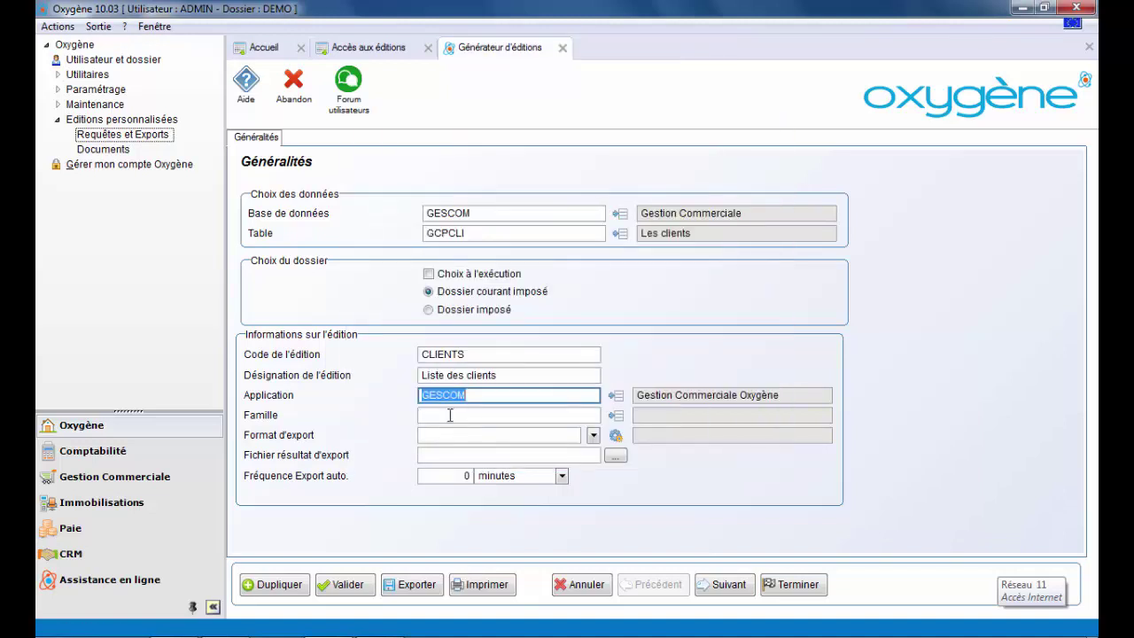
click(451, 414)
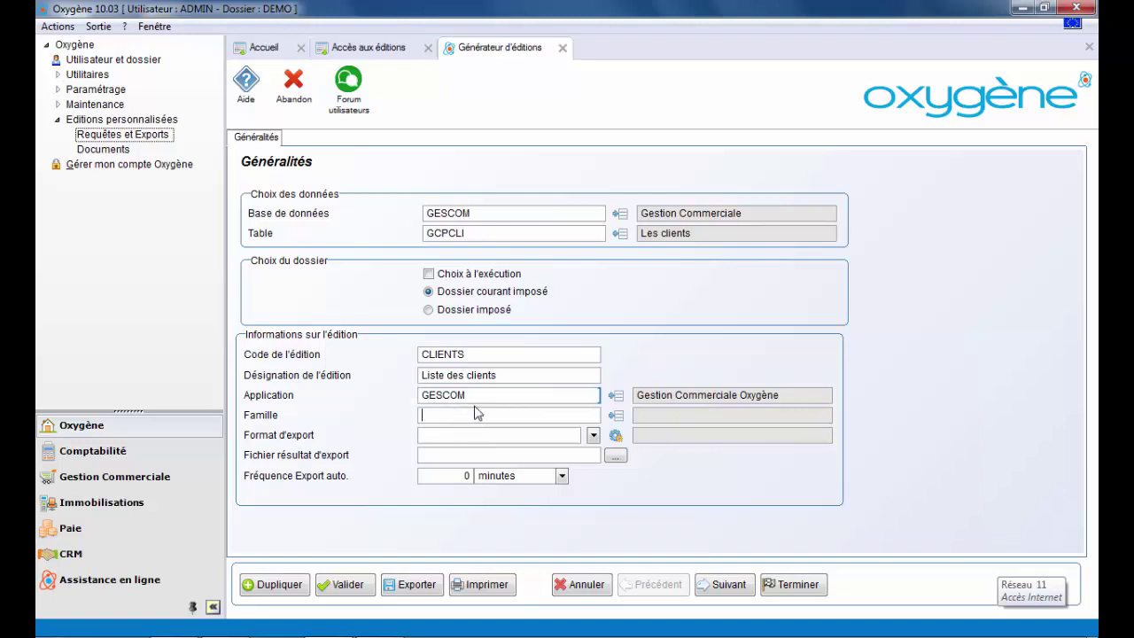
click(615, 415)
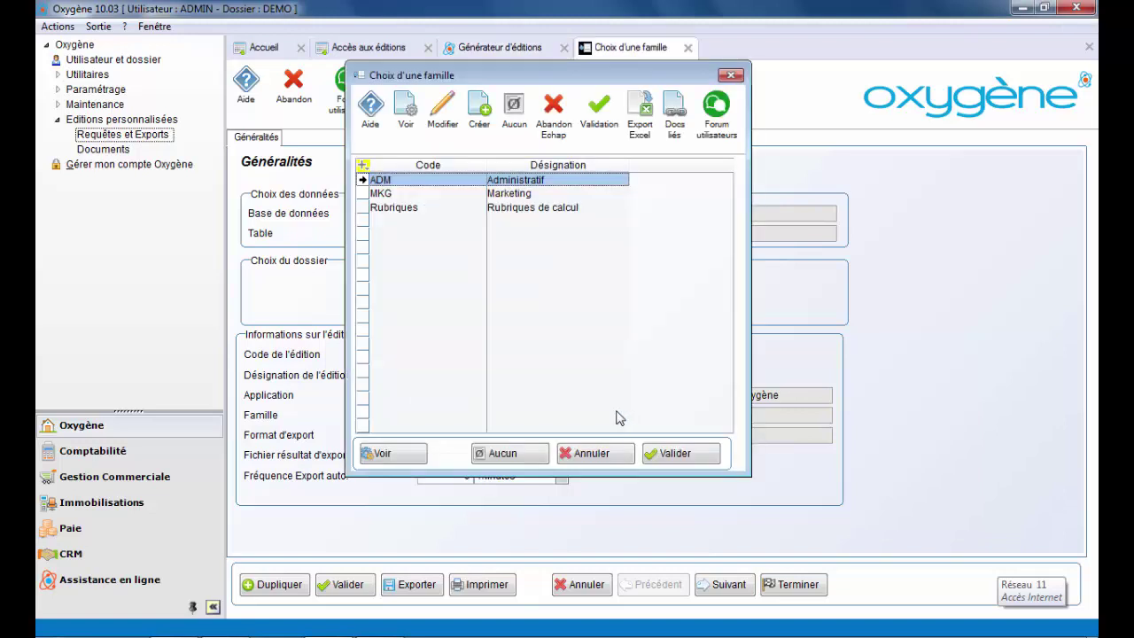
double_click(393, 181)
Step: Set the edition's export format to EXCEL2, Excel with the ';' separator
click(443, 434)
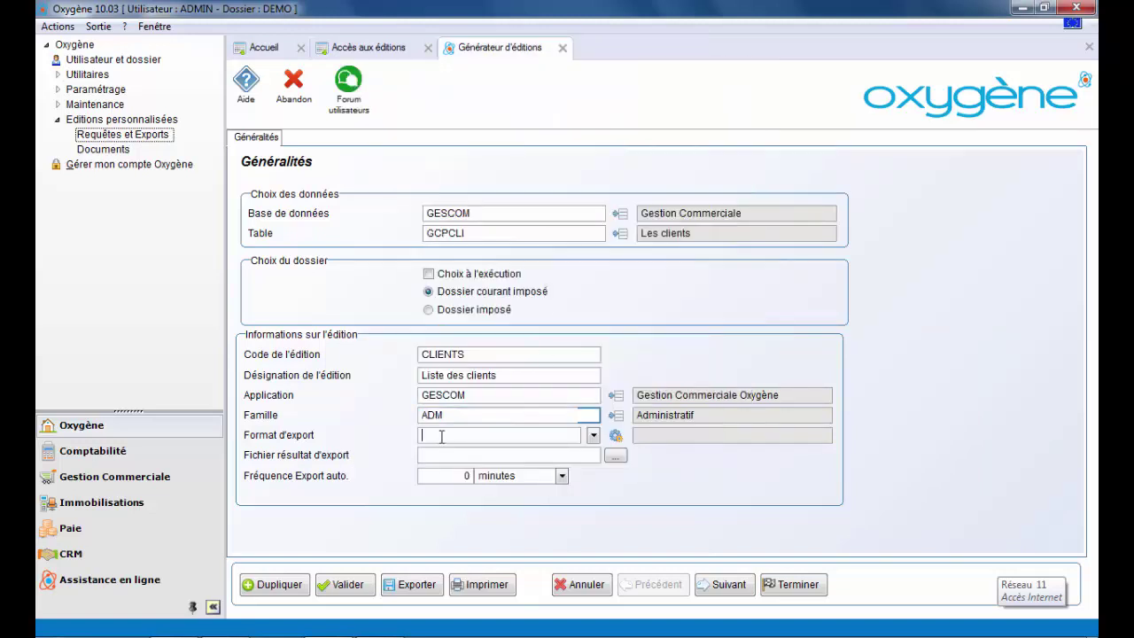
click(592, 435)
click(447, 479)
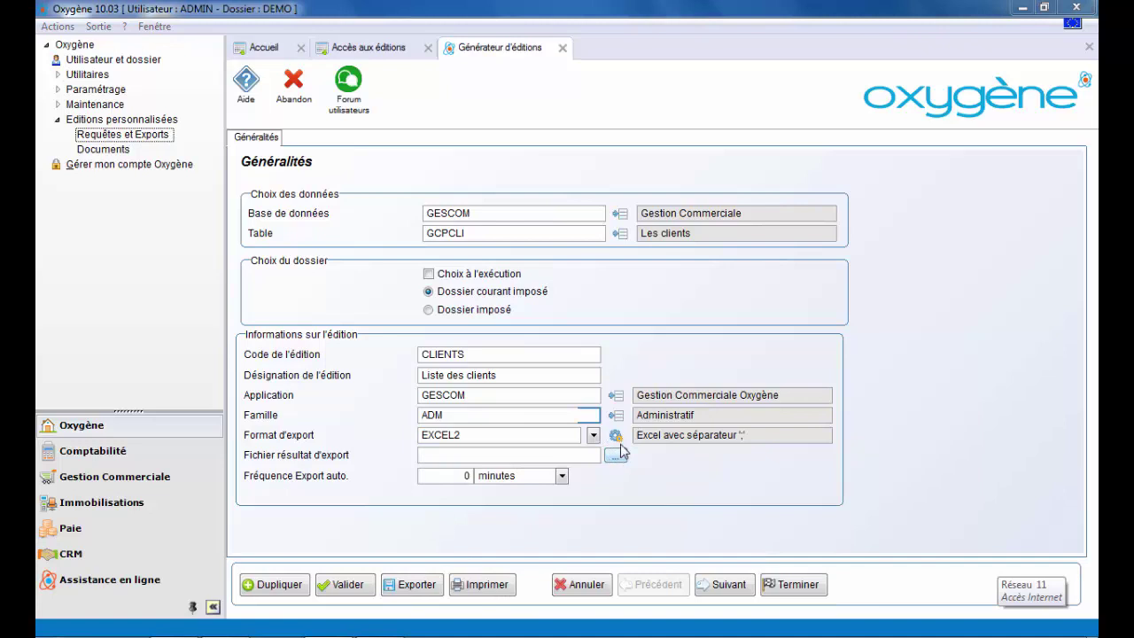
Step: Set the export result file to LST_CLIENTS.CSV in the GENEDIT folder
click(614, 456)
text(L)
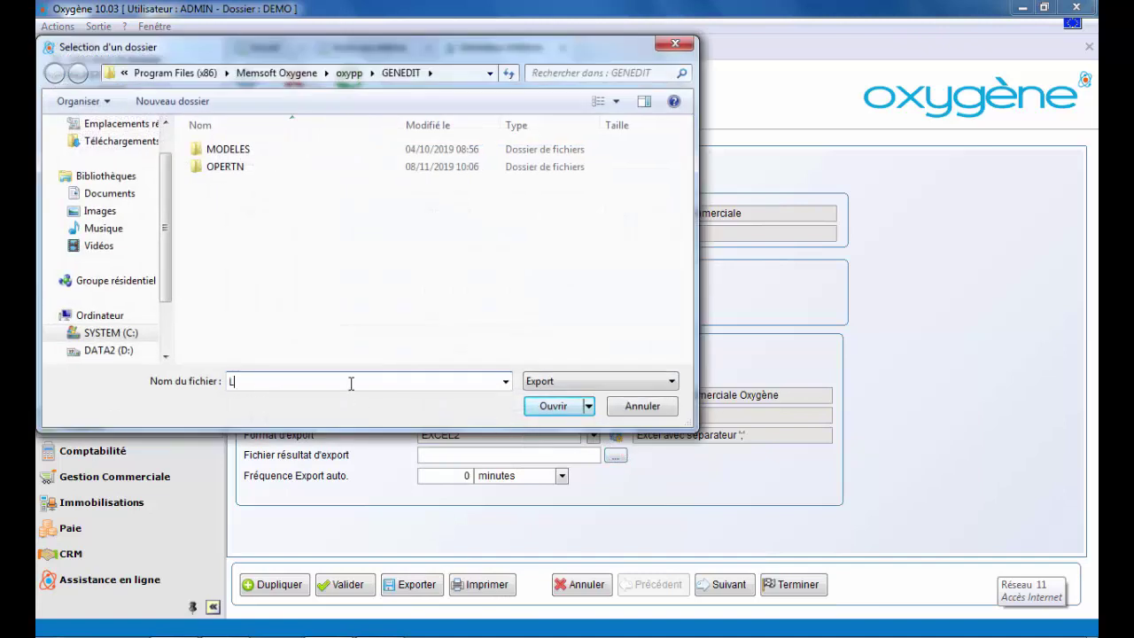
text(ST_CLIENTS)
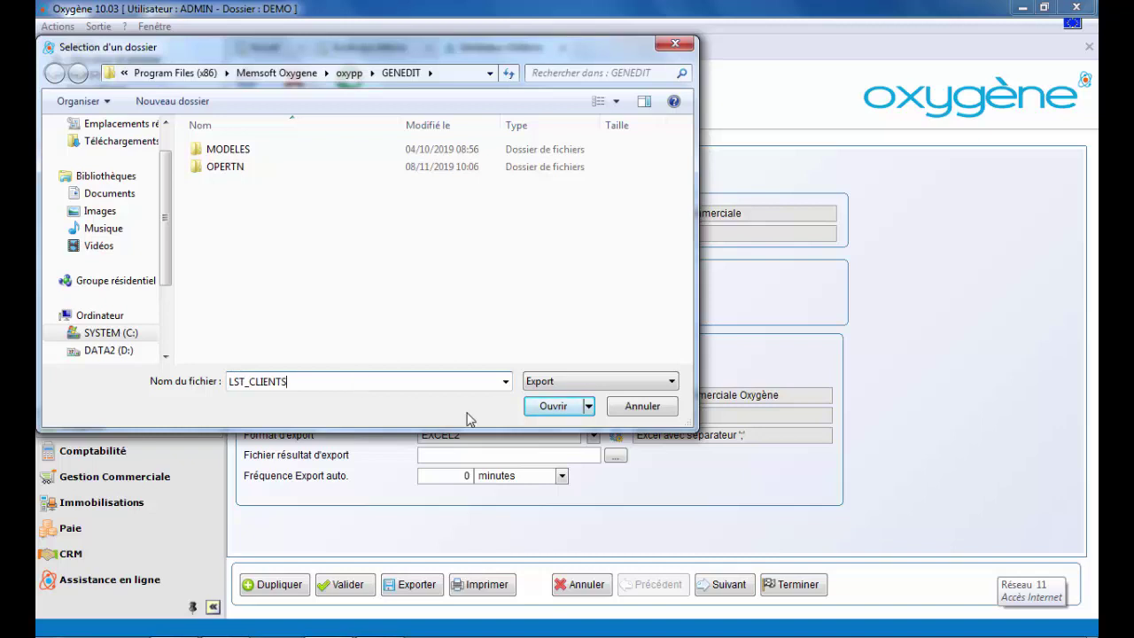
text(.CSV)
click(567, 406)
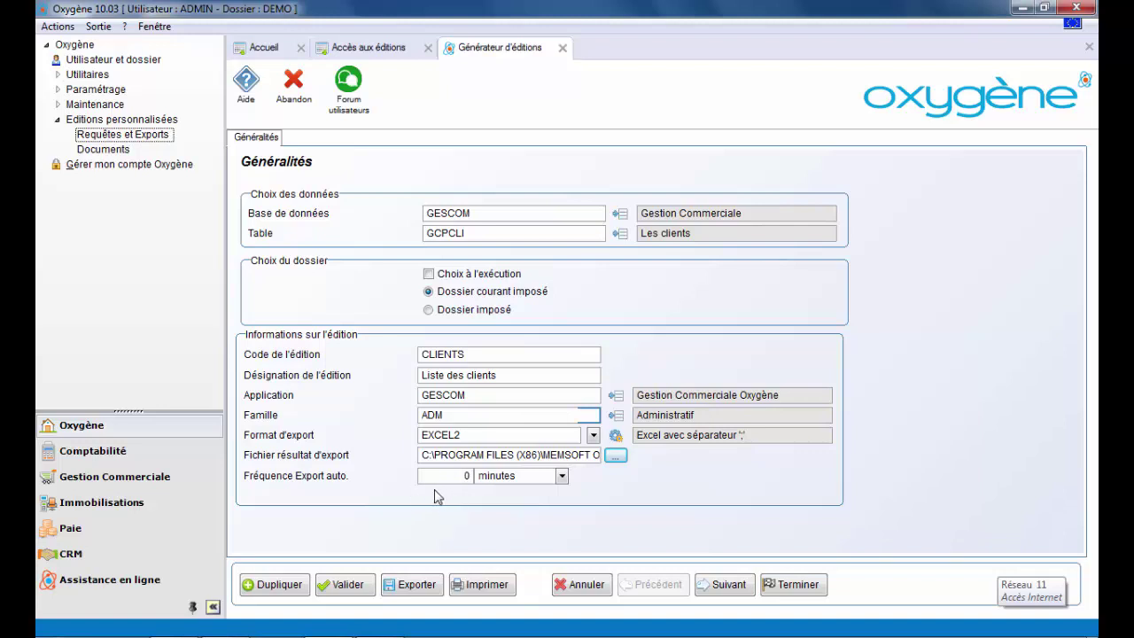
Step: Keep the portrait list model as the presentation and proceed to the choice of fields and expressions
click(722, 585)
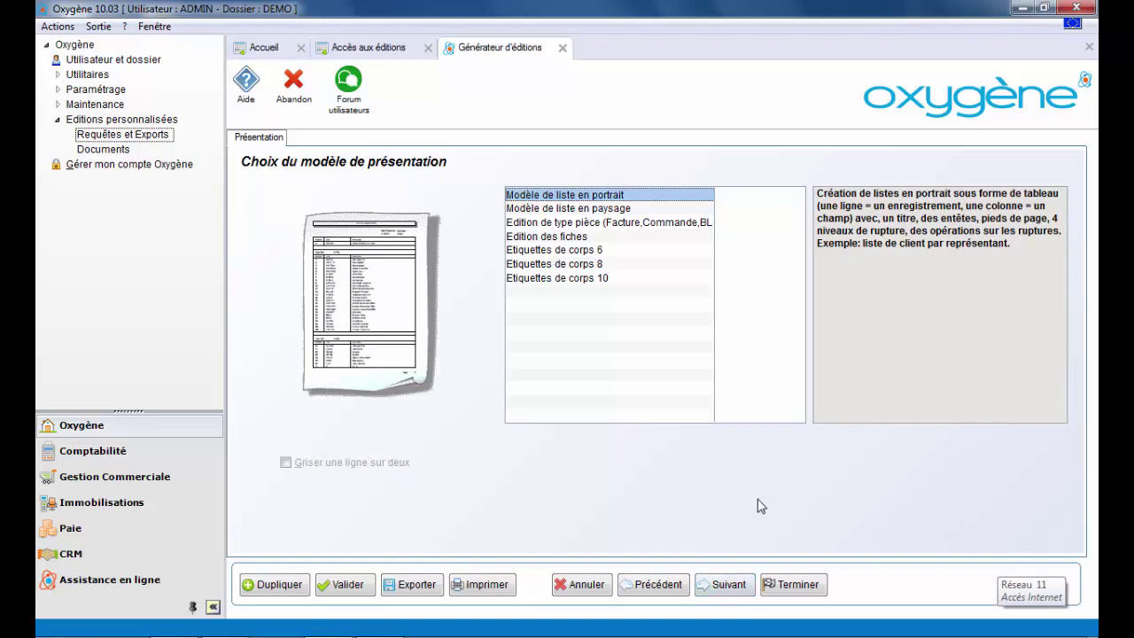
click(728, 585)
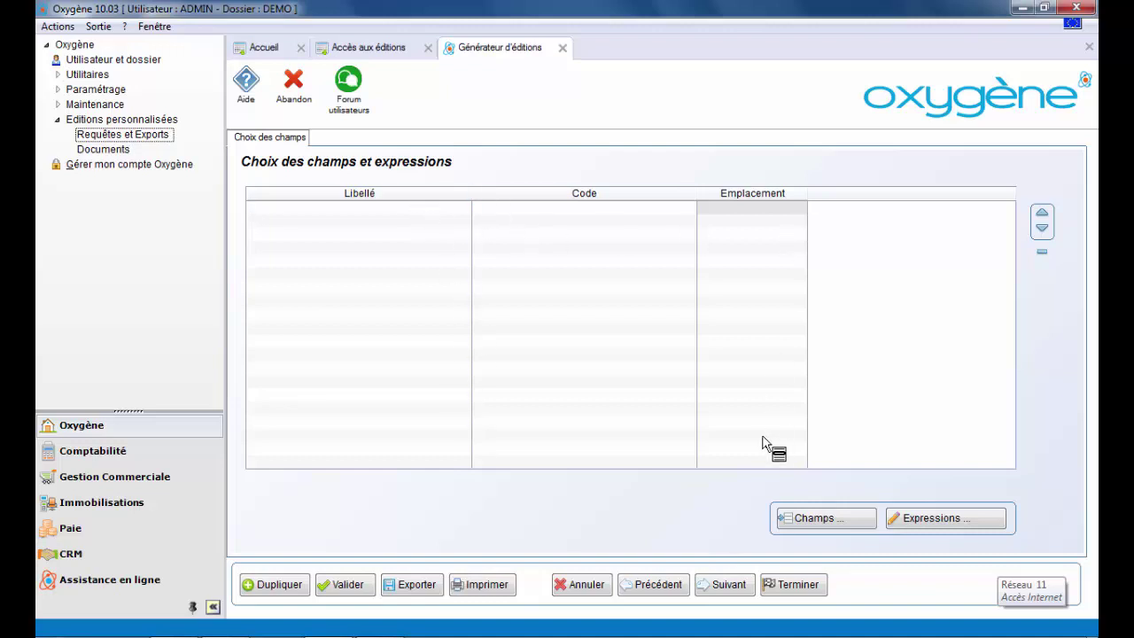
Step: Add the Code and Raison sociale fields from the clients table to the selected fields
click(827, 518)
double_click(264, 209)
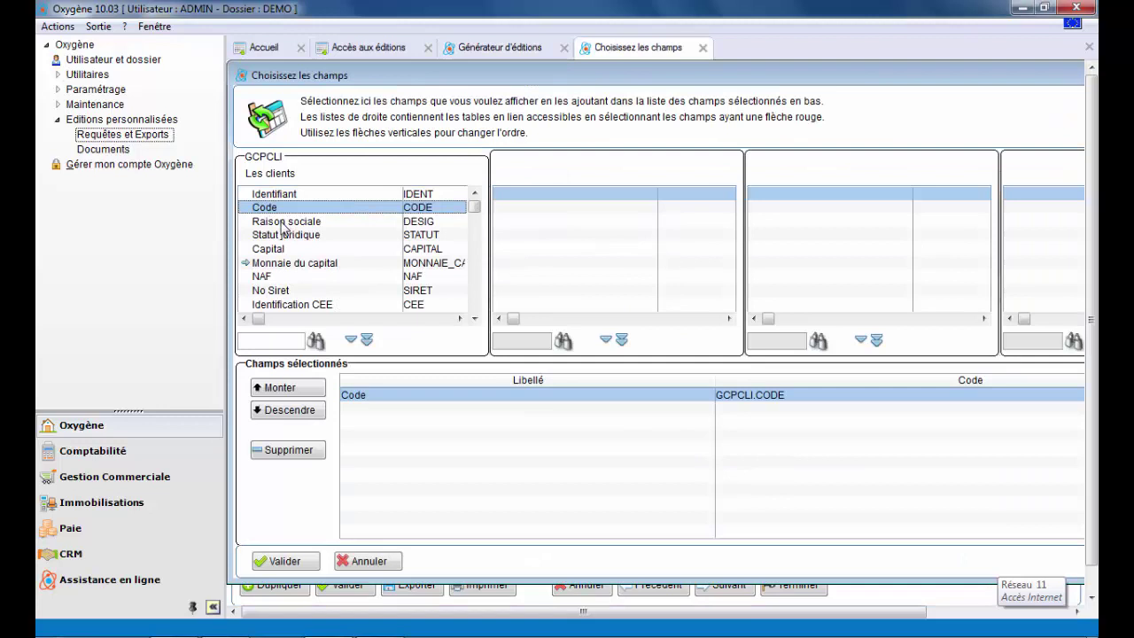
double_click(285, 223)
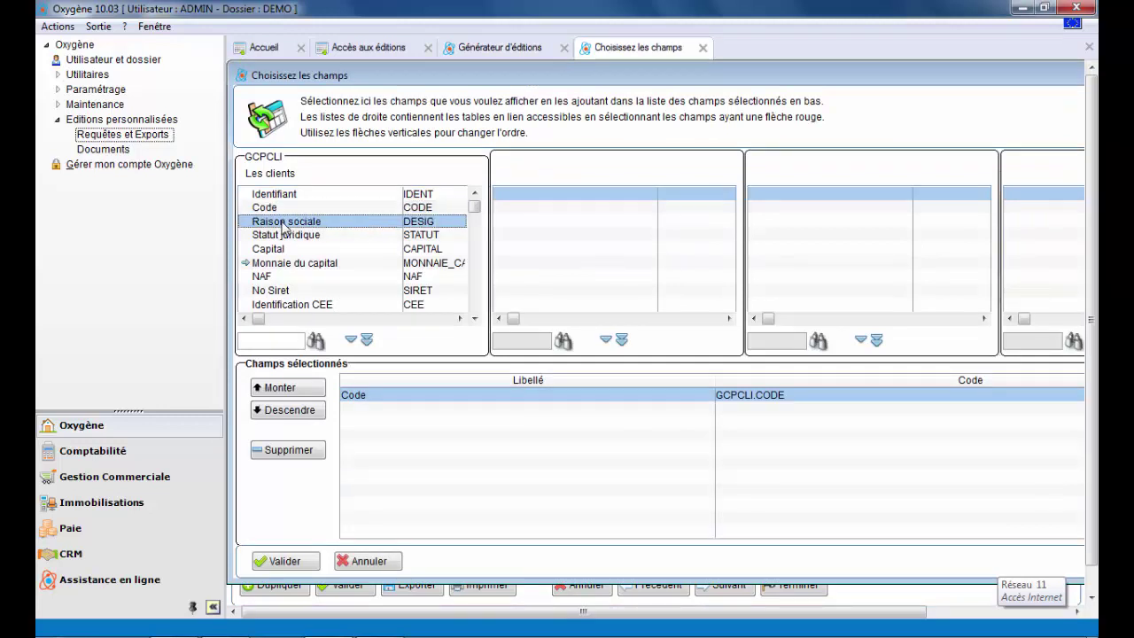
Step: Add the Téléphone, Code postal and Ville fields from the linked billing address (Lien vers Adresse Facturation)
click(475, 318)
click(475, 318)
click(475, 318)
click(475, 318)
click(475, 318)
click(475, 318)
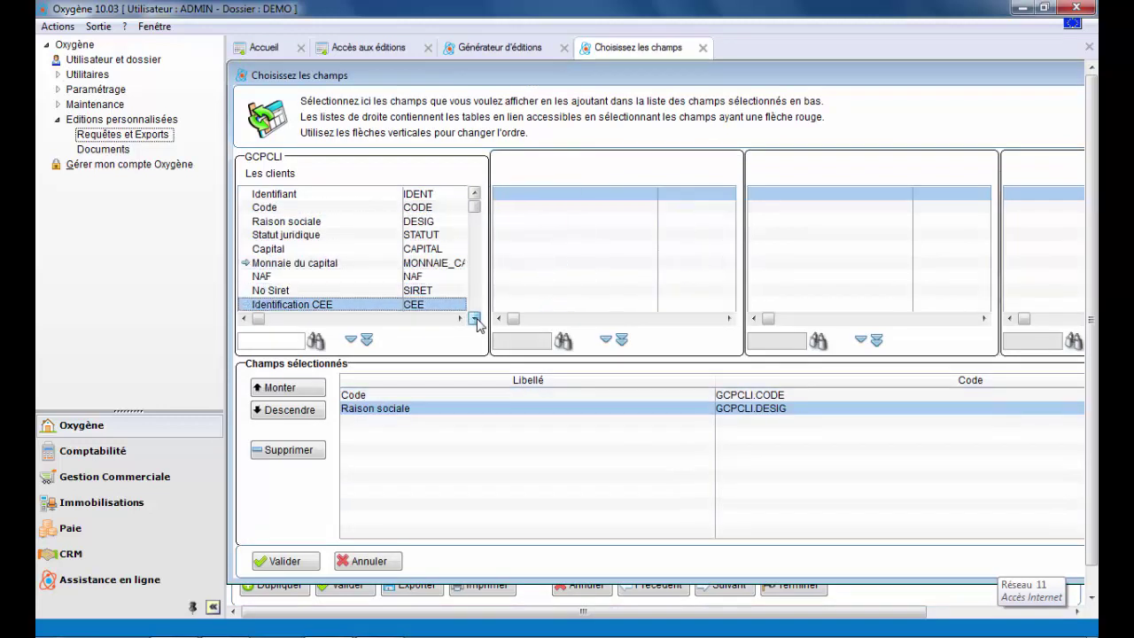
click(475, 318)
click(475, 318)
click(474, 318)
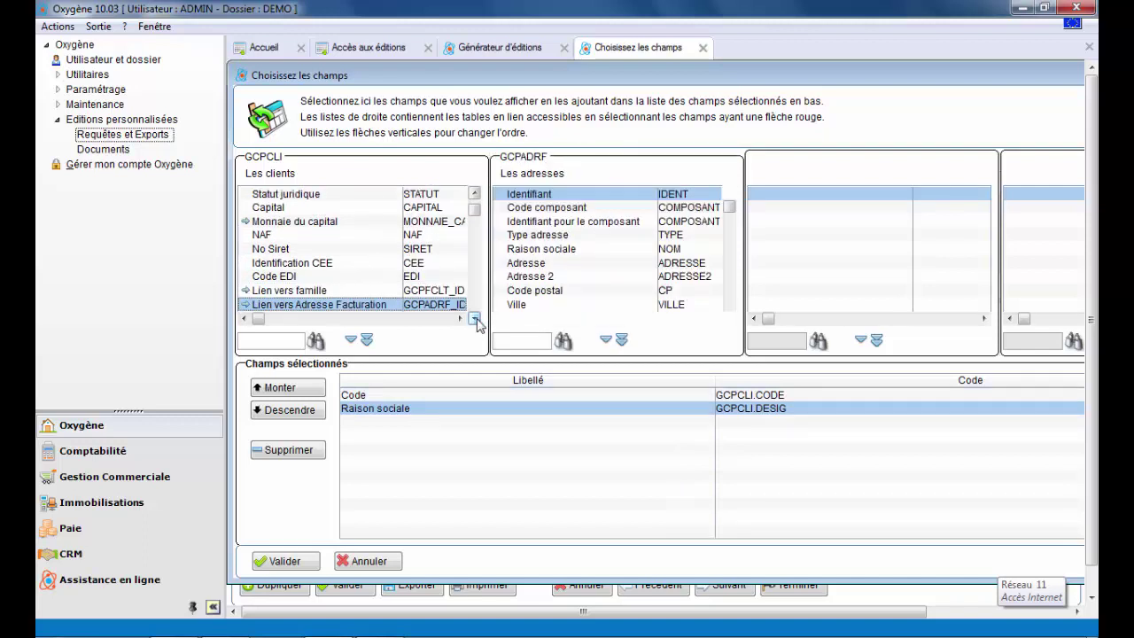
click(546, 255)
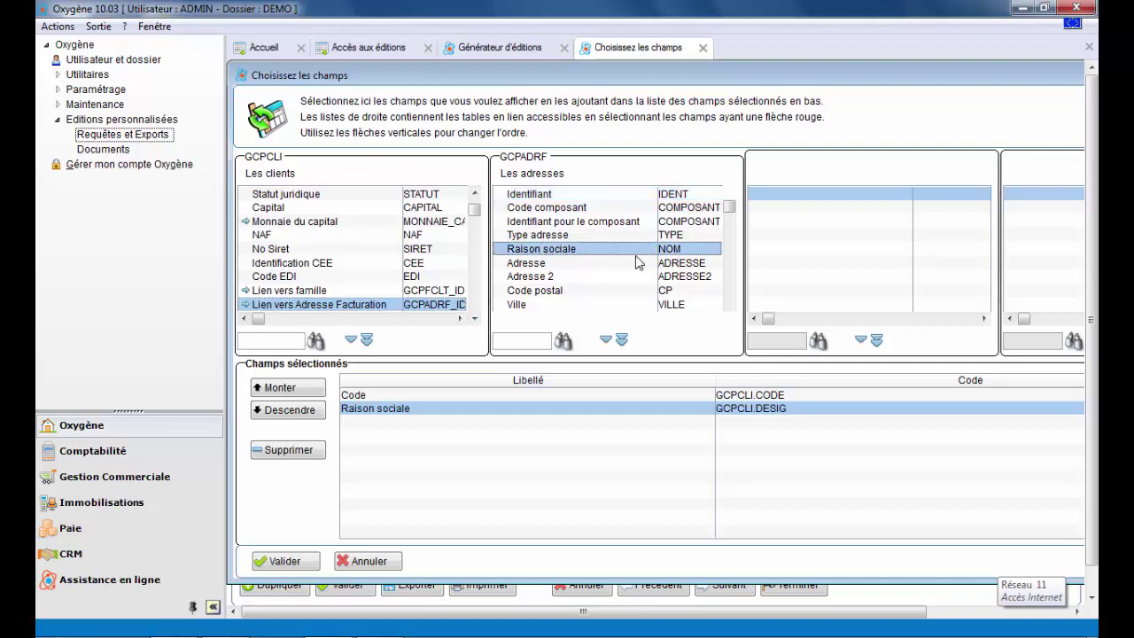
click(728, 318)
click(728, 318)
click(728, 318)
click(728, 318)
click(728, 318)
click(728, 318)
click(729, 318)
click(728, 318)
double_click(572, 291)
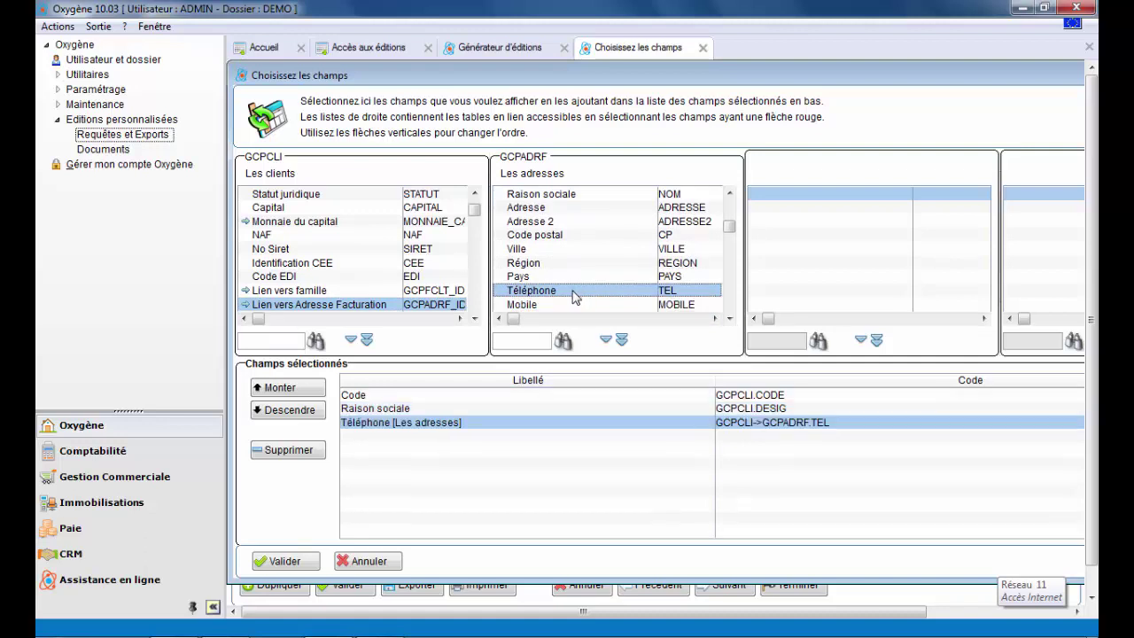
double_click(553, 235)
double_click(522, 251)
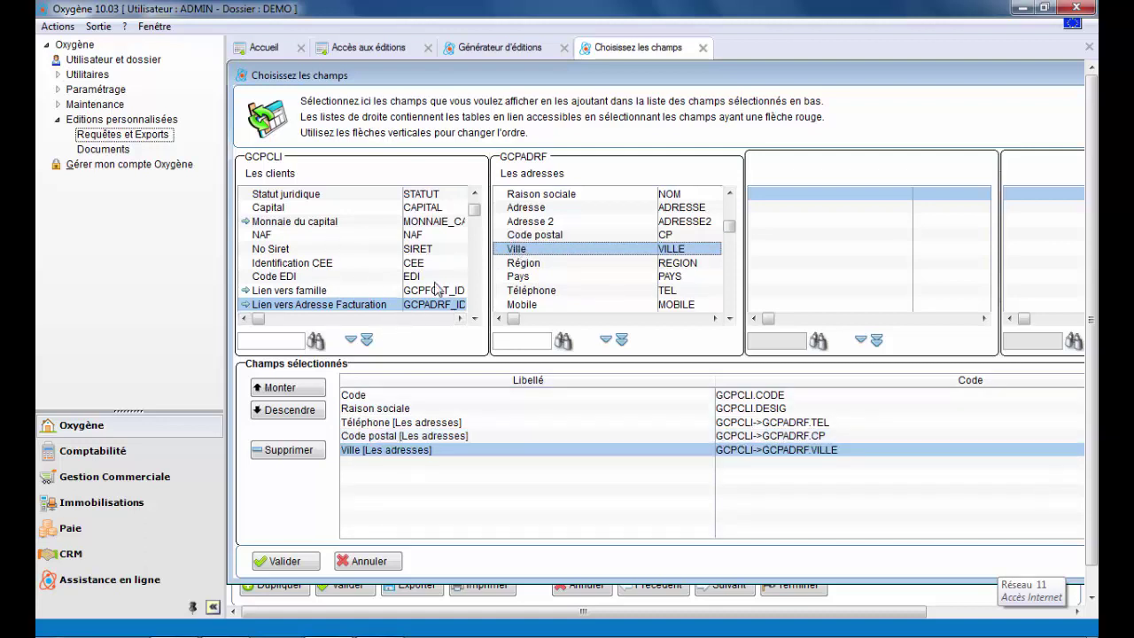
Step: Add the Nom field of the linked sales representative (Lien vers représentant) to the selected fields
click(474, 318)
click(474, 318)
click(474, 318)
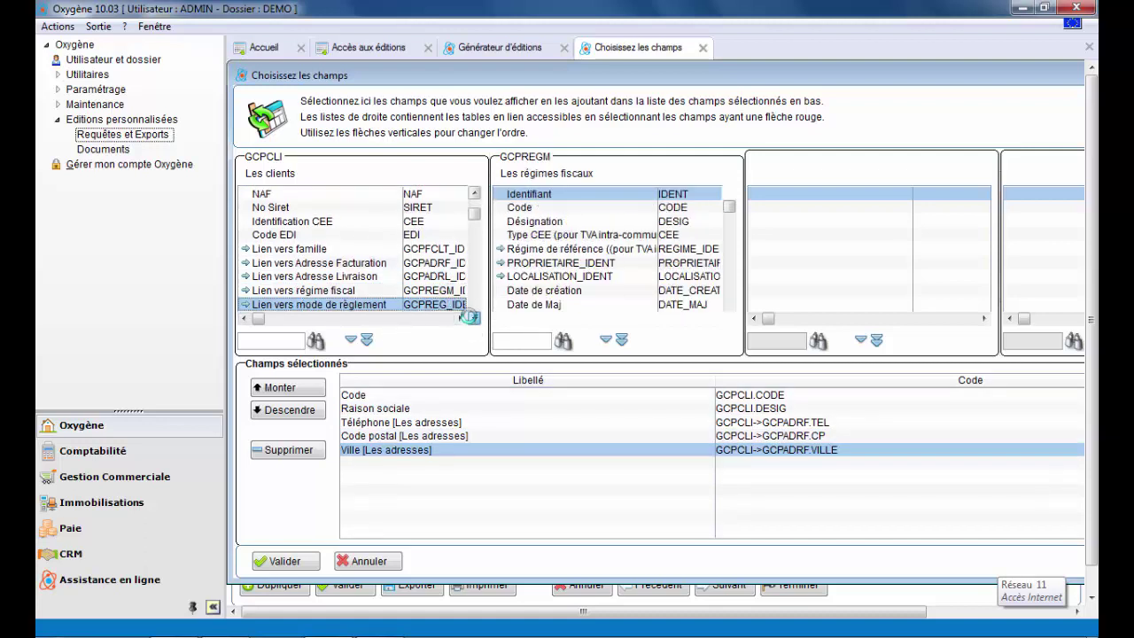
click(474, 318)
click(474, 318)
click(474, 319)
click(474, 318)
click(474, 319)
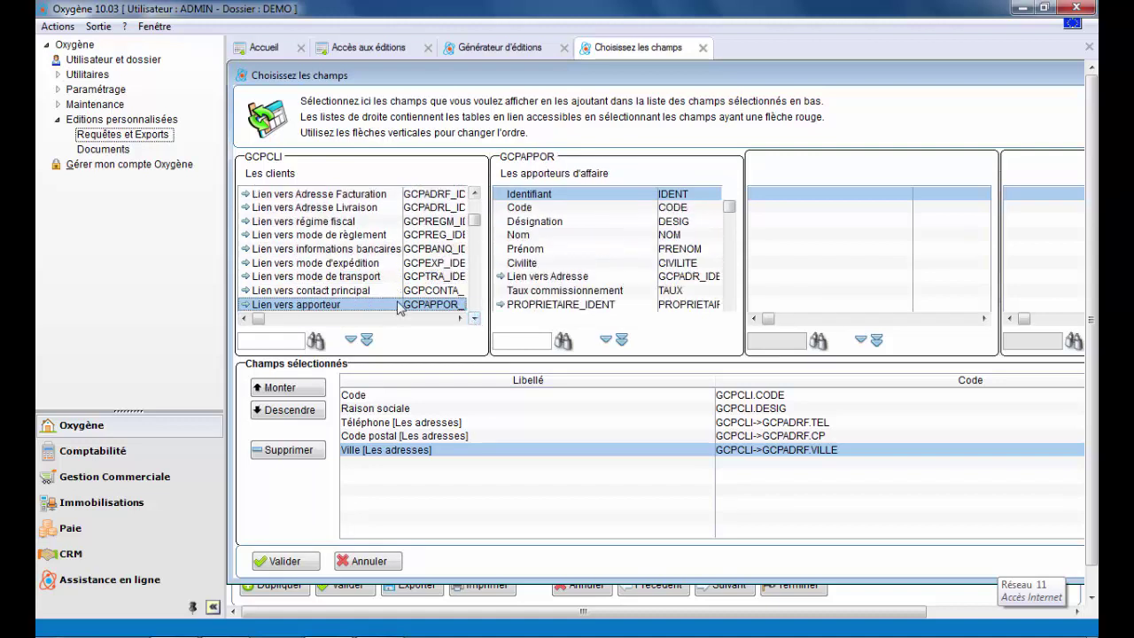
click(474, 318)
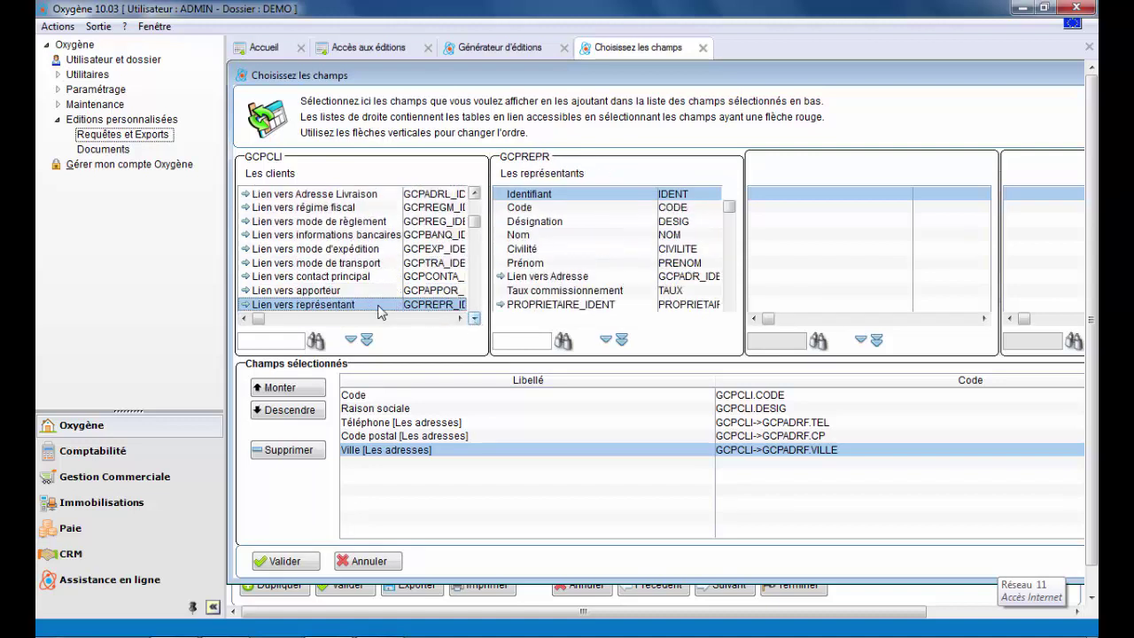
double_click(521, 236)
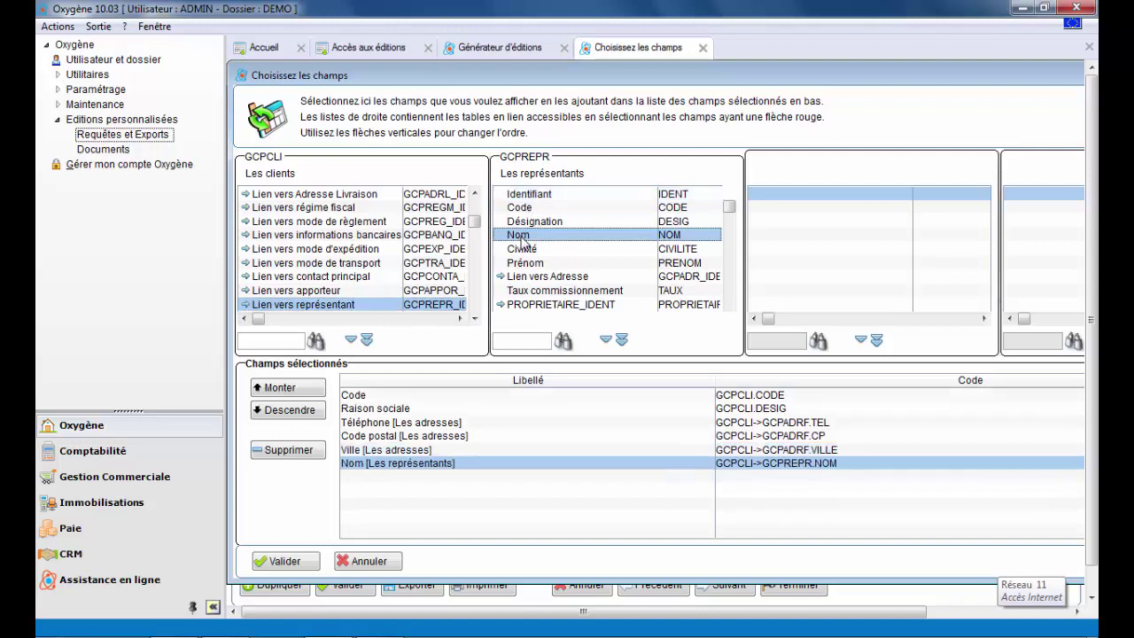
Step: Add the C.A. Facturé field from the clients table and validate the field selection
click(474, 318)
click(474, 318)
click(474, 318)
click(474, 318)
scroll(475, 318, down, 8)
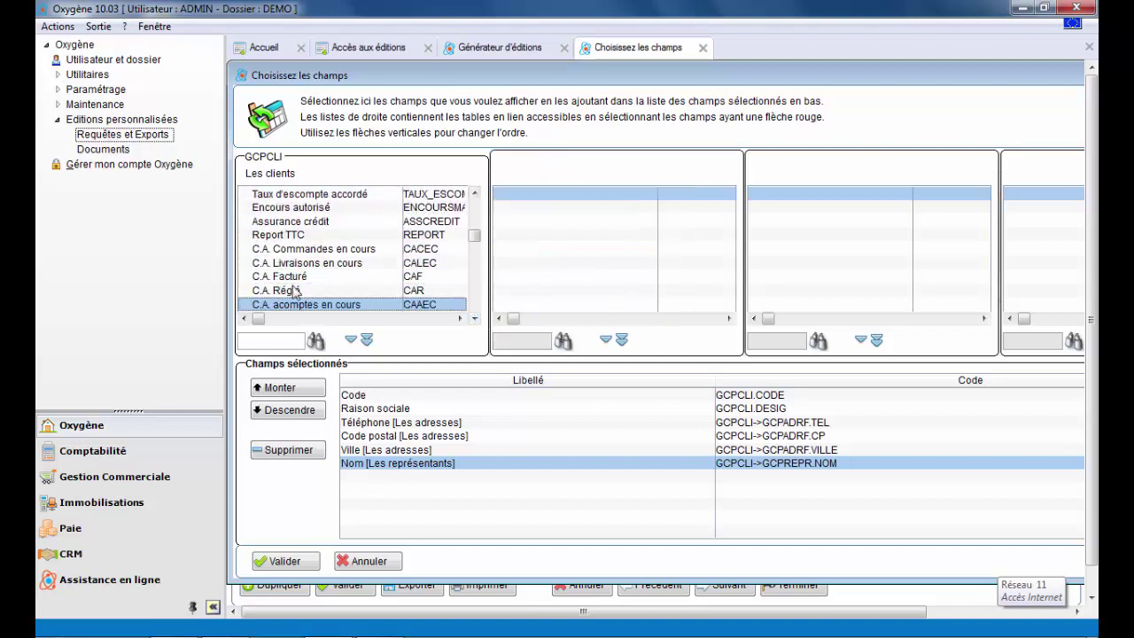
double_click(290, 279)
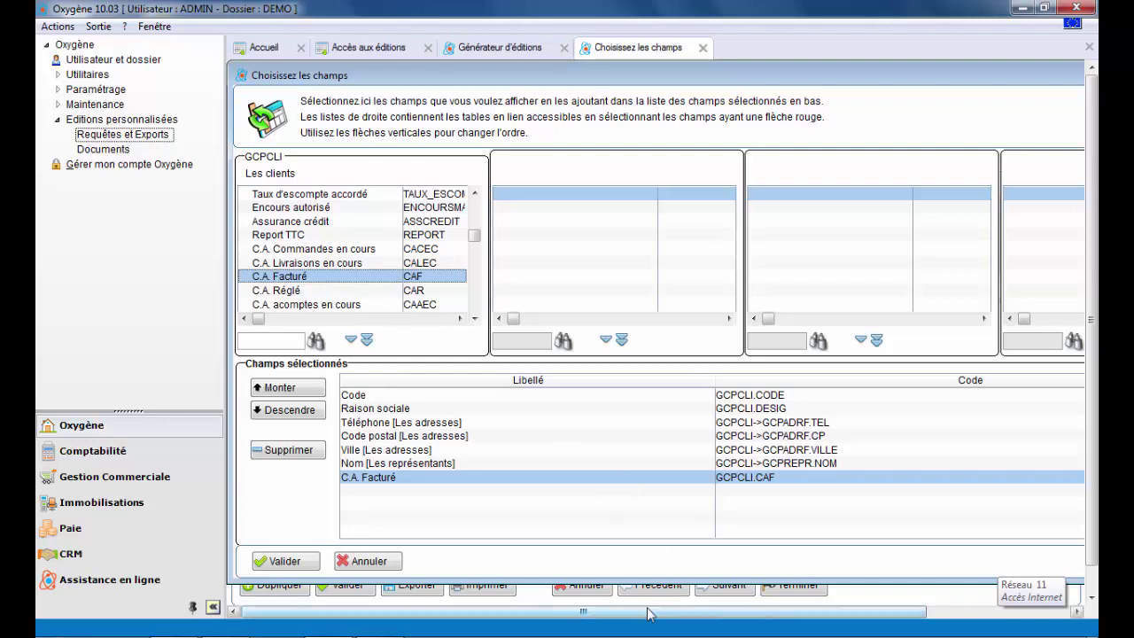
click(286, 562)
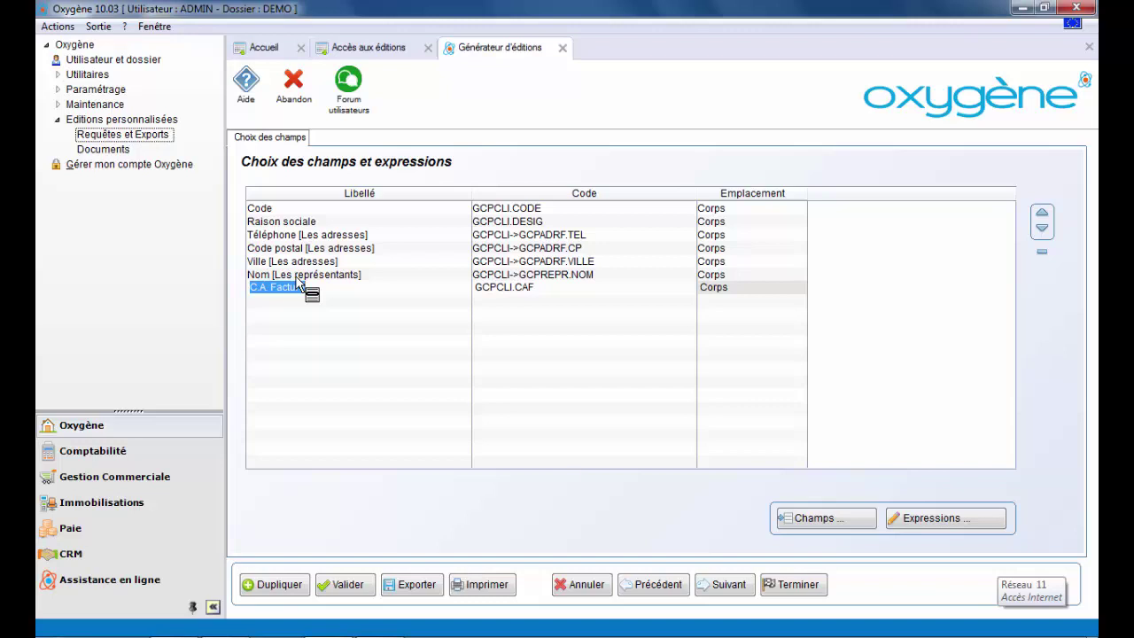
Step: Remove the "[Les adresses]" suffix from the labels of the Téléphone and Code postal fields
drag(299, 281, 327, 248)
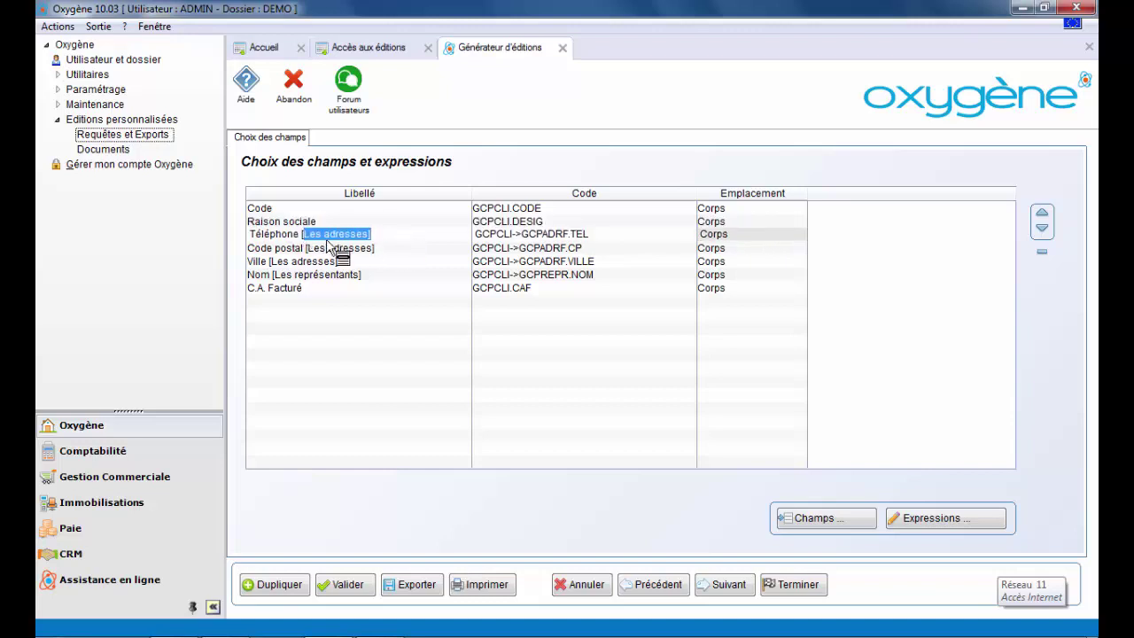
key(BackSpace)
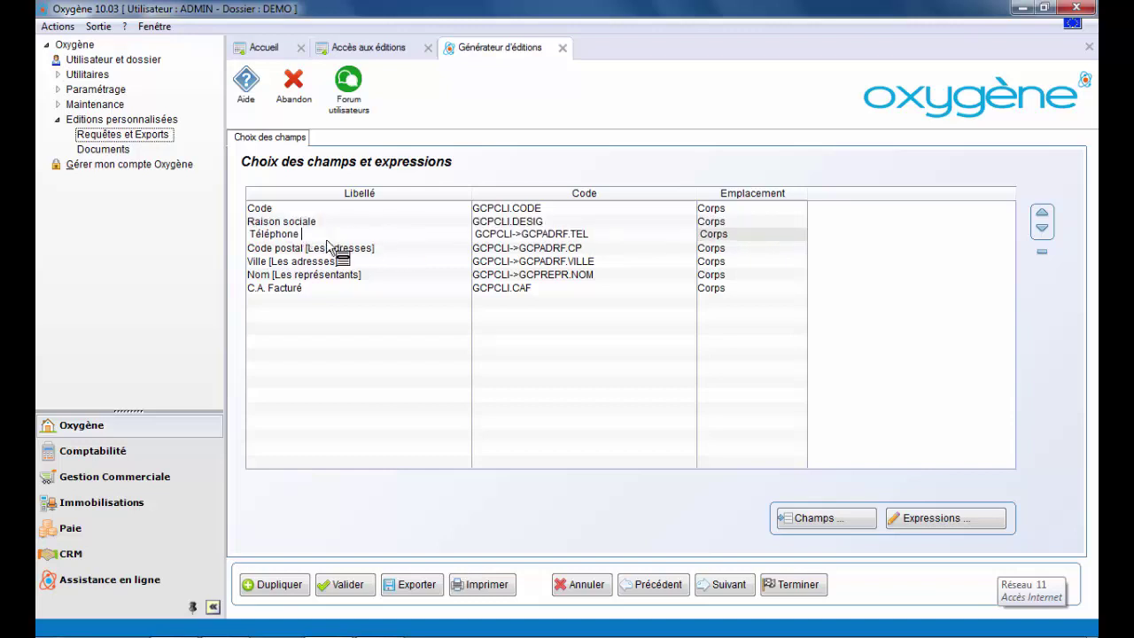
click(390, 248)
click(401, 246)
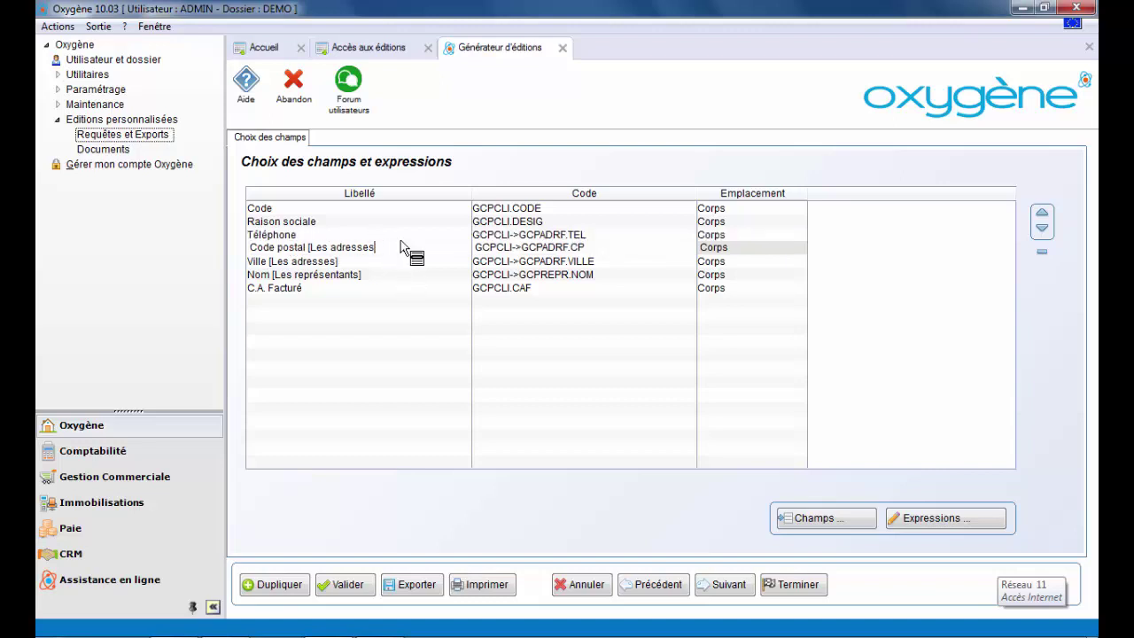
key(BackSpace)
key(BackSpace)
key(BackSpace)
key(BackSpace)
key(BackSpace)
key(BackSpace)
key(BackSpace)
key(BackSpace)
Step: Shorten the label of the city field to Ville by removing its "[Les adresses]" suffix
click(348, 262)
click(347, 263)
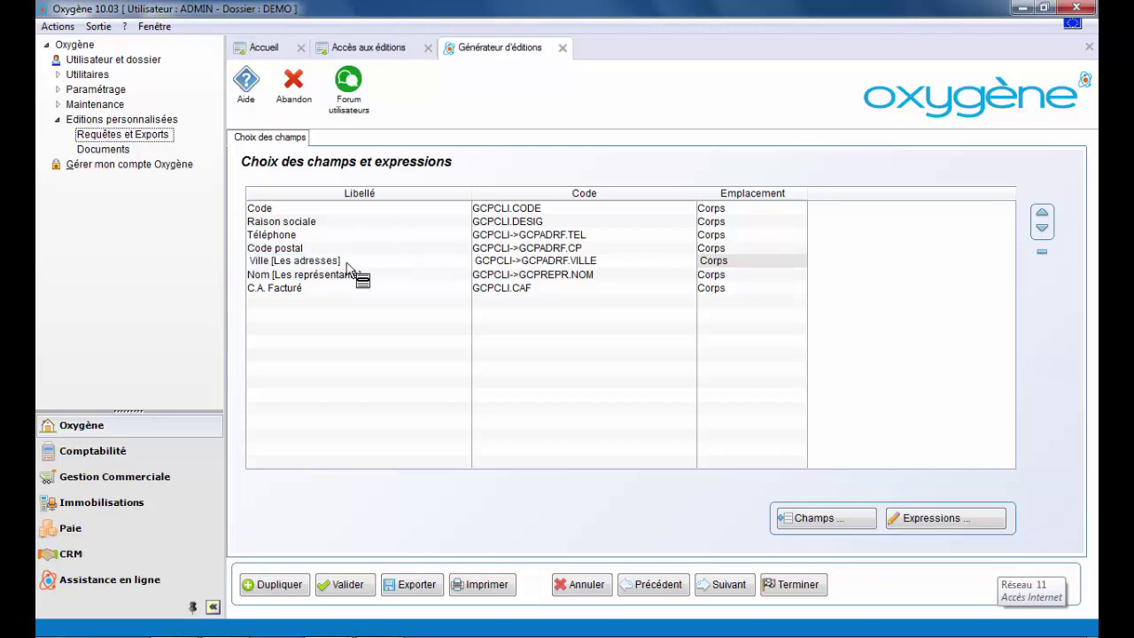
key(BackSpace)
key(BackSpace)
key(BackSpace)
key(BackSpace)
key(BackSpace)
key(BackSpace)
key(BackSpace)
key(BackSpace)
key(BackSpace)
Step: Rename the label of the sales representative's Nom field as Représentant
click(357, 274)
click(383, 275)
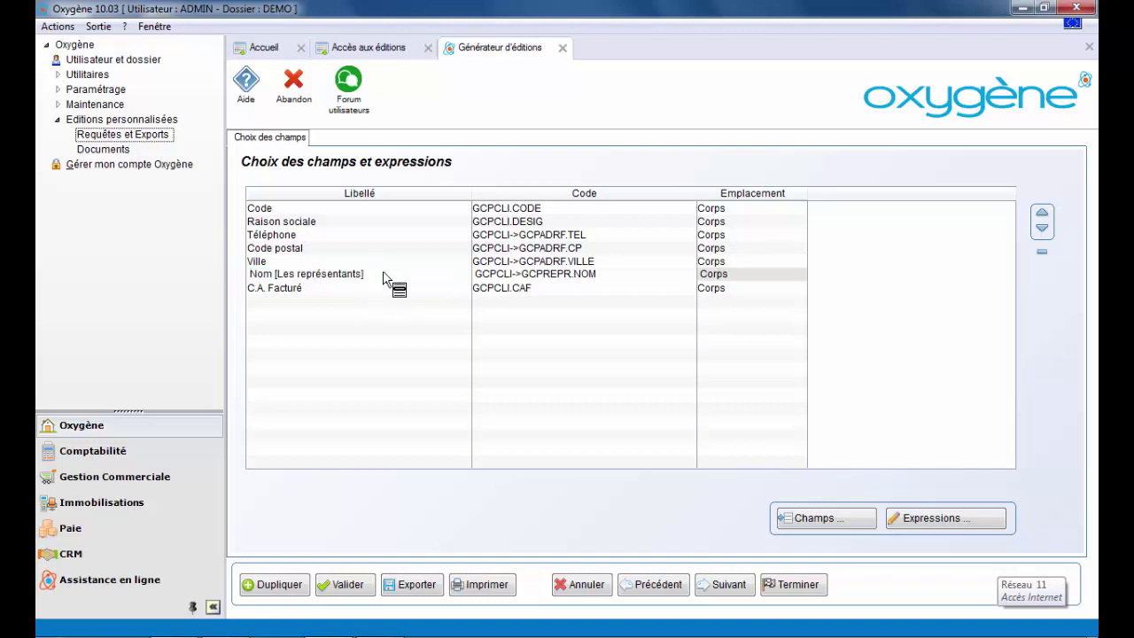
key(BackSpace)
key(BackSpace)
key(BackSpace)
key(BackSpace)
key(BackSpace)
key(BackSpace)
key(BackSpace)
key(BackSpace)
key(BackSpace)
key(BackSpace)
key(BackSpace)
key(BackSpace)
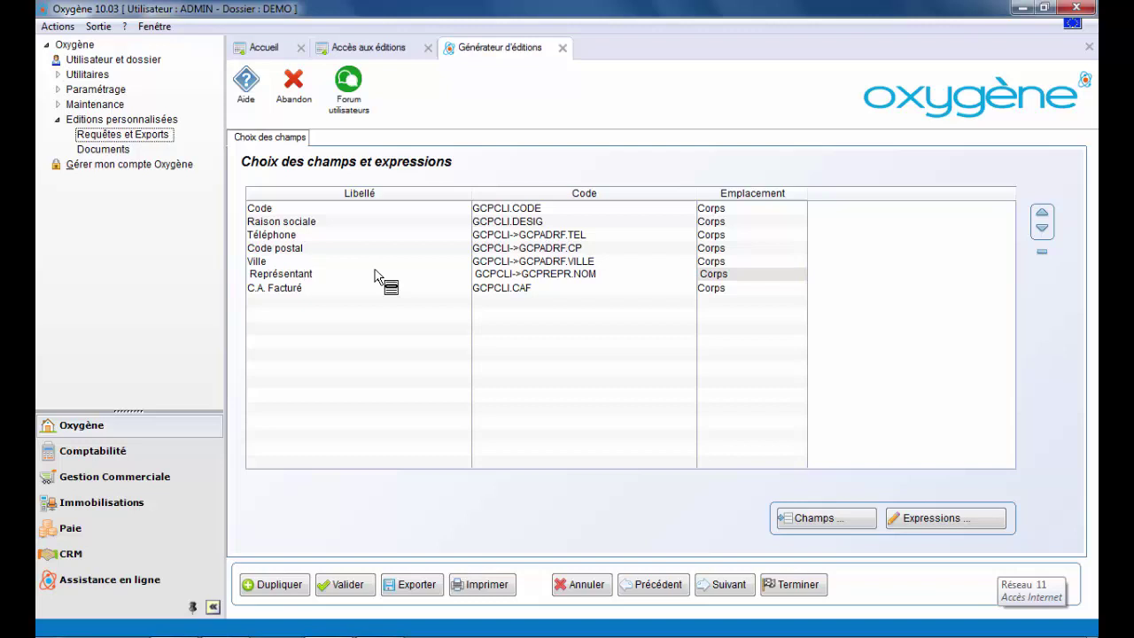
Step: Save the edition, preview it on screen in Normal print mode, and look through the client list before closing the preview
click(795, 585)
click(497, 354)
click(496, 353)
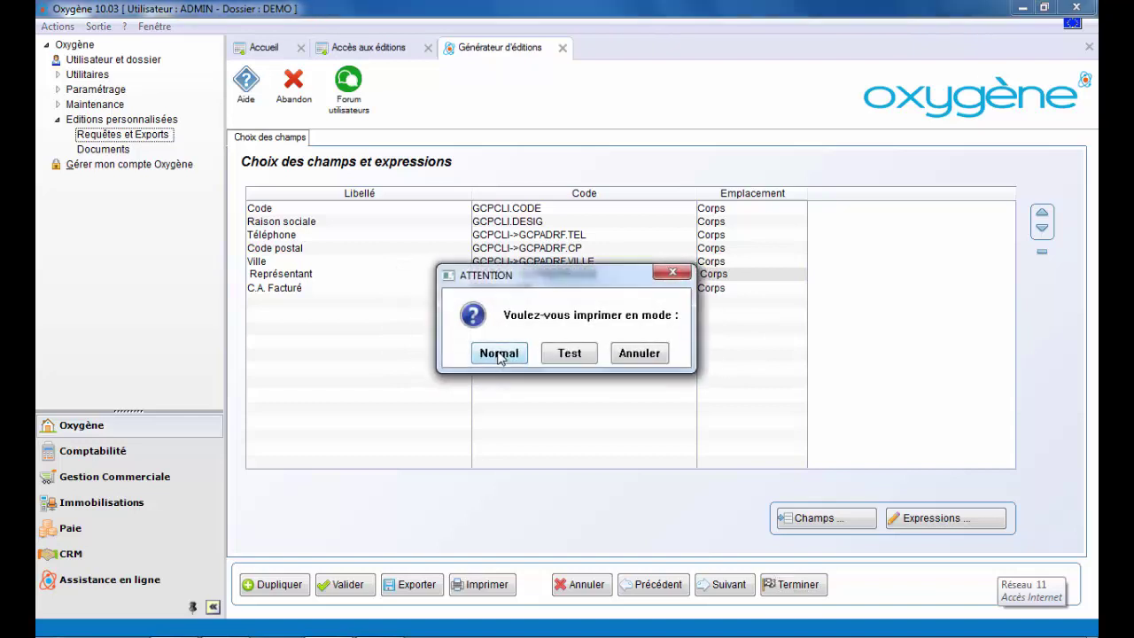
click(499, 353)
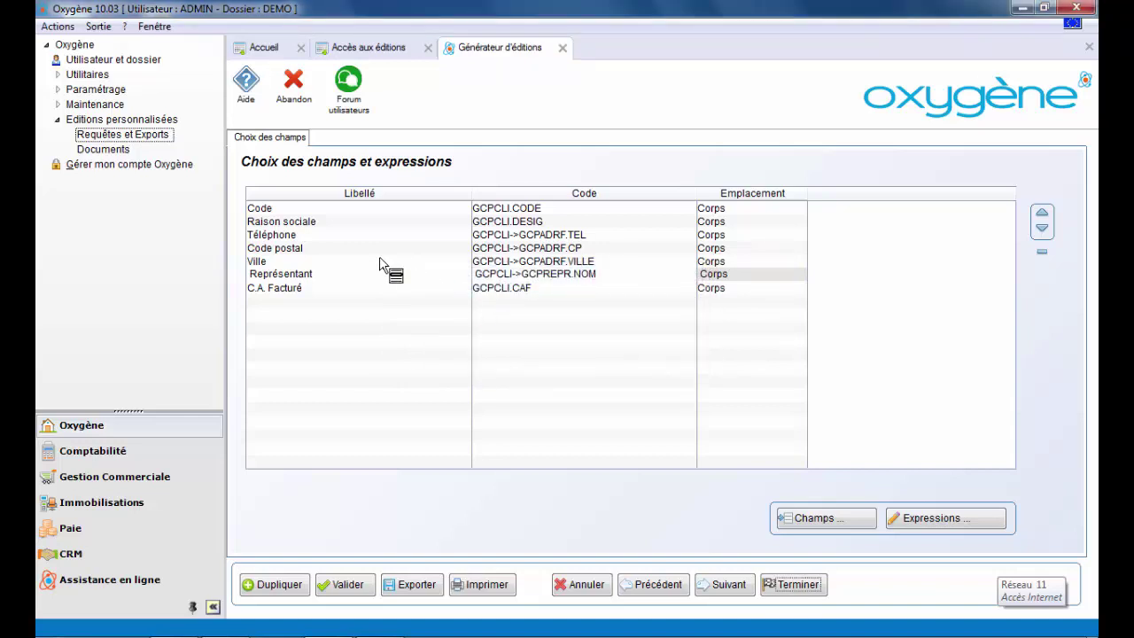
click(382, 156)
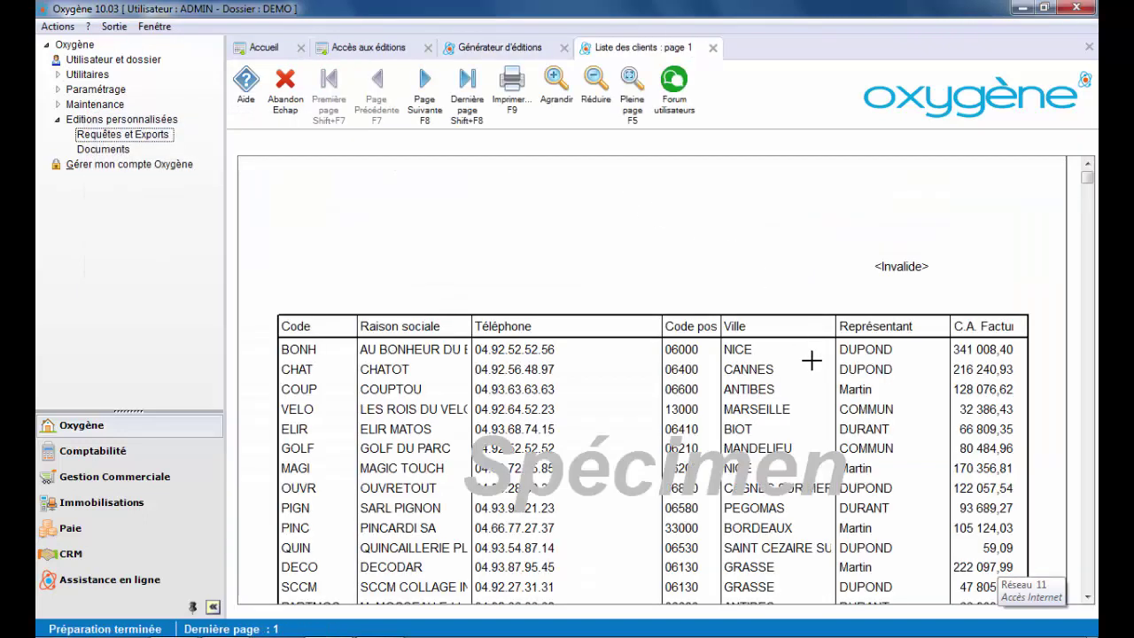
scroll(811, 359, down, 4)
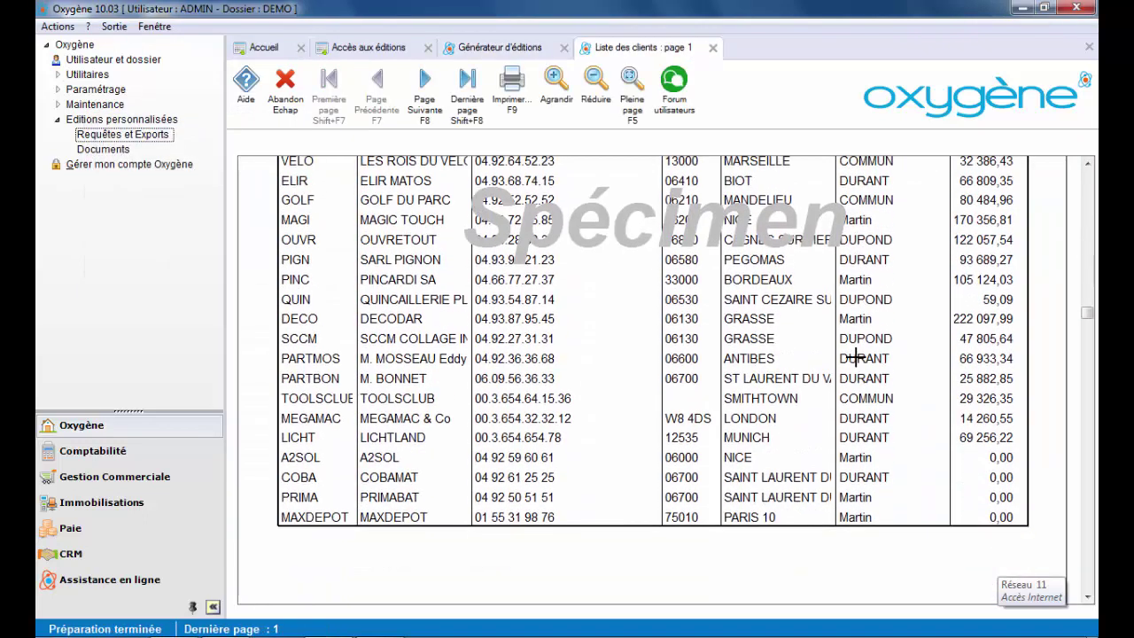
scroll(855, 358, down, 1)
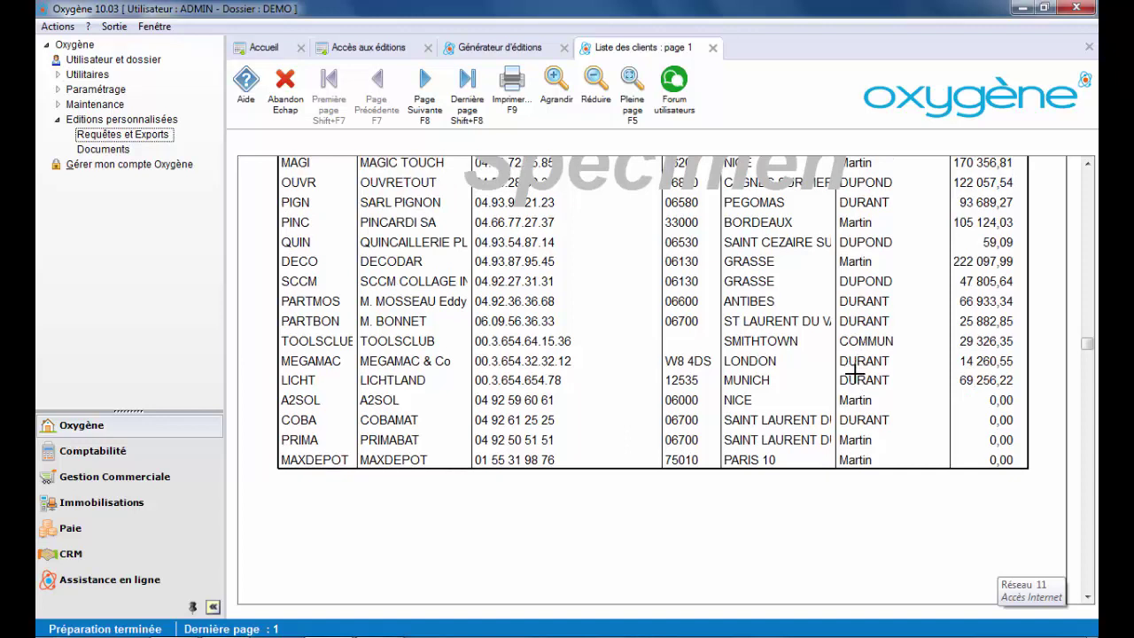
key(Escape)
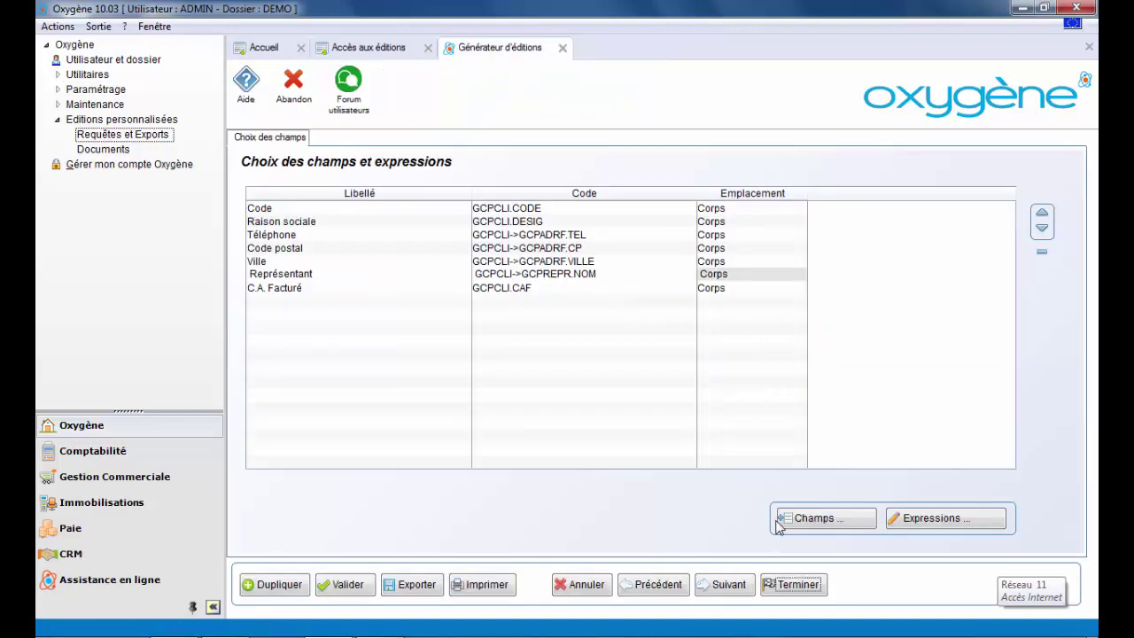
Step: Leave the page footer and field formats as they are and add Code as the sort field in ascending order (Croissant)
click(723, 589)
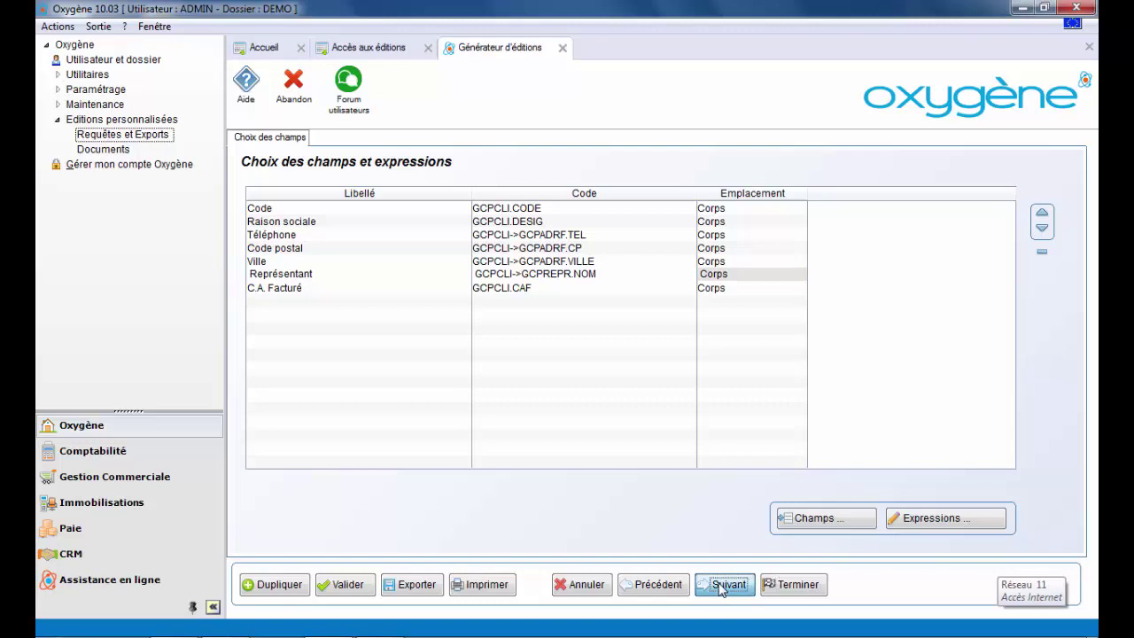
click(721, 588)
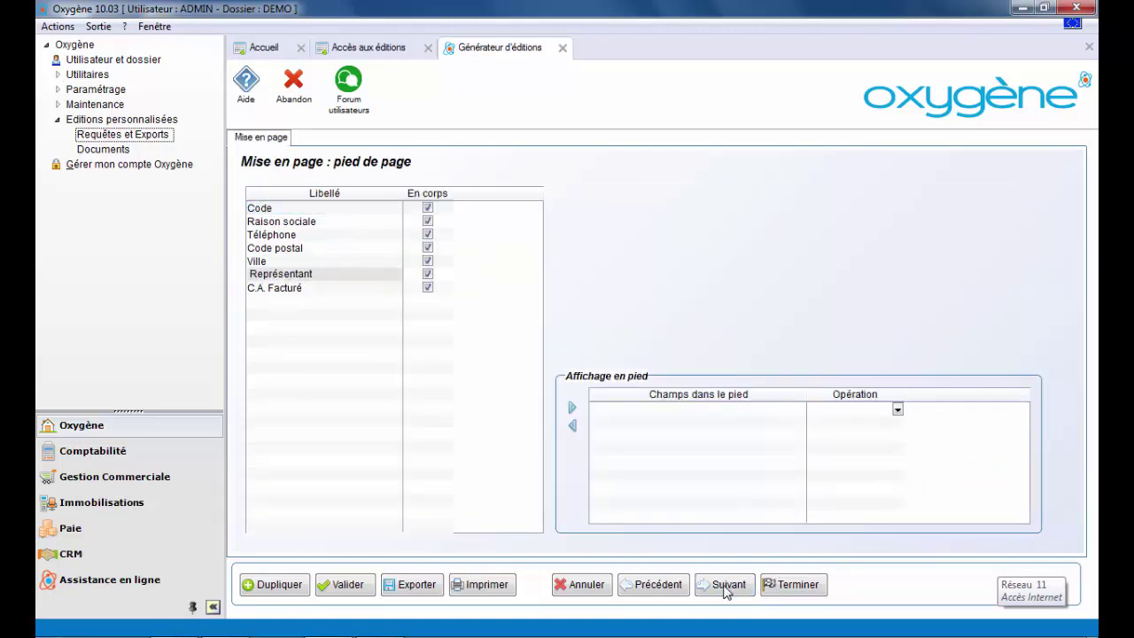
click(723, 586)
click(723, 587)
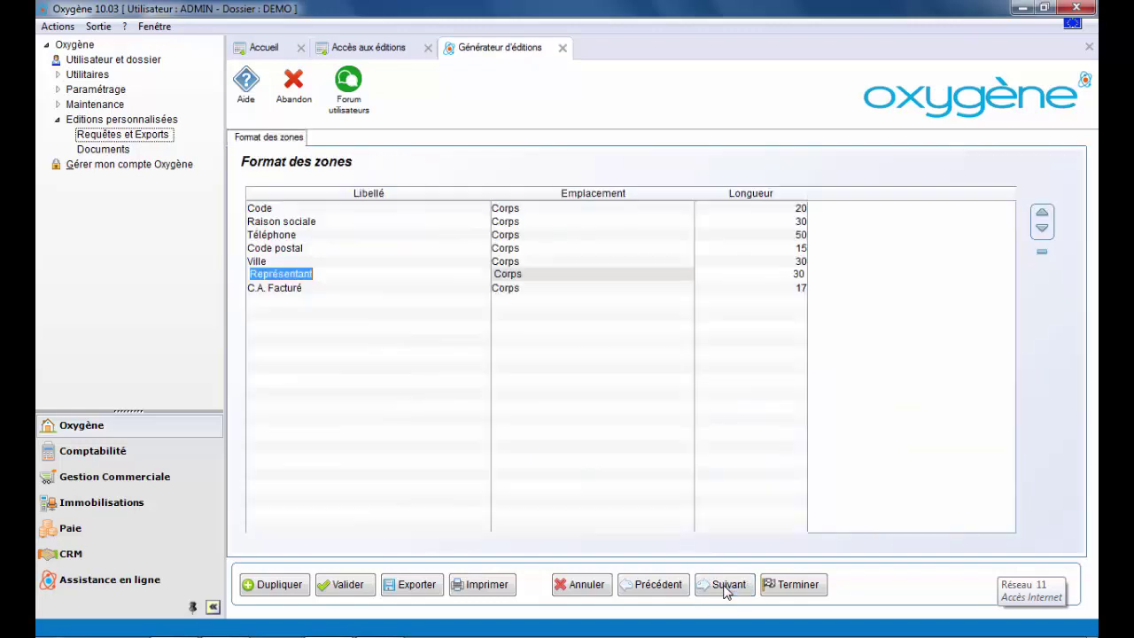
click(725, 589)
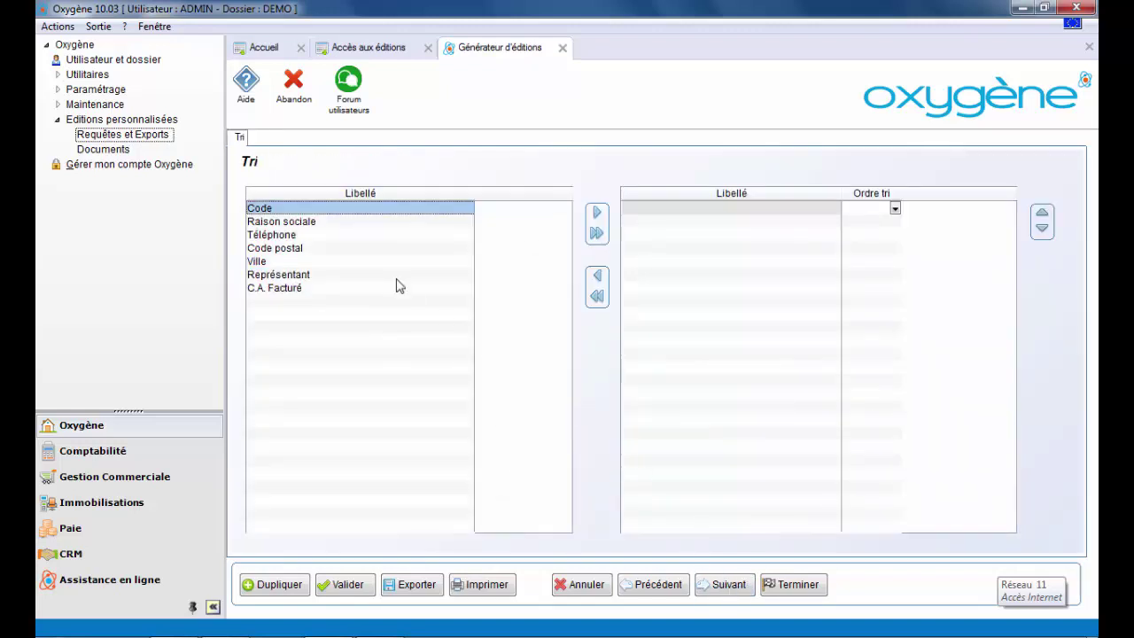
click(597, 215)
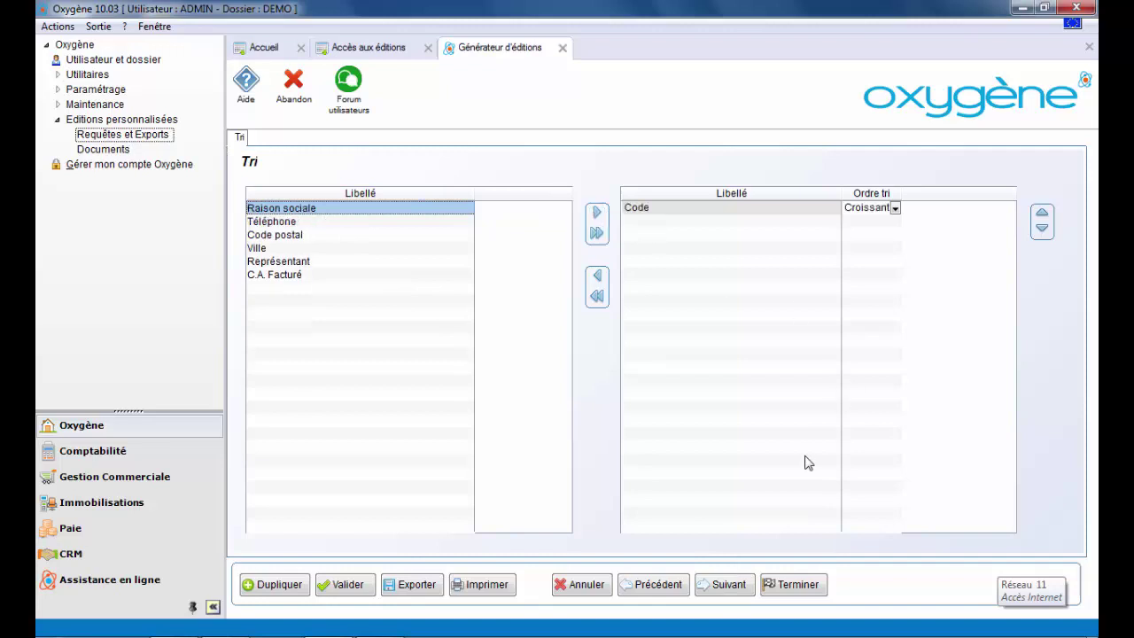
Step: Save the sort settings and preview the edition in Normal print mode to check the order of the clients
click(797, 586)
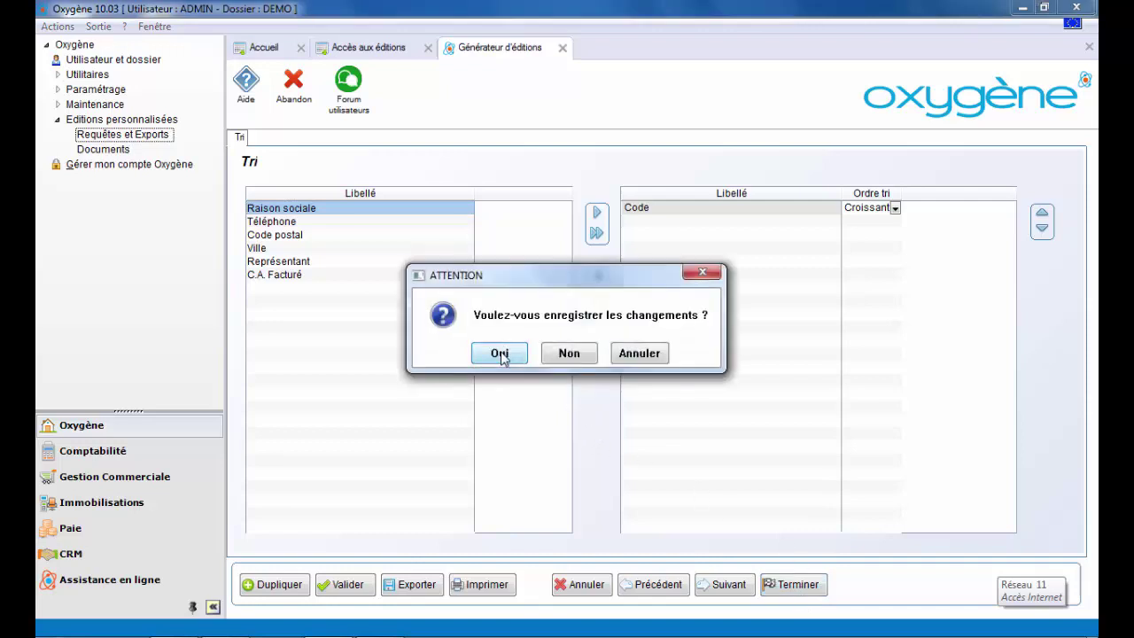
click(499, 353)
click(500, 353)
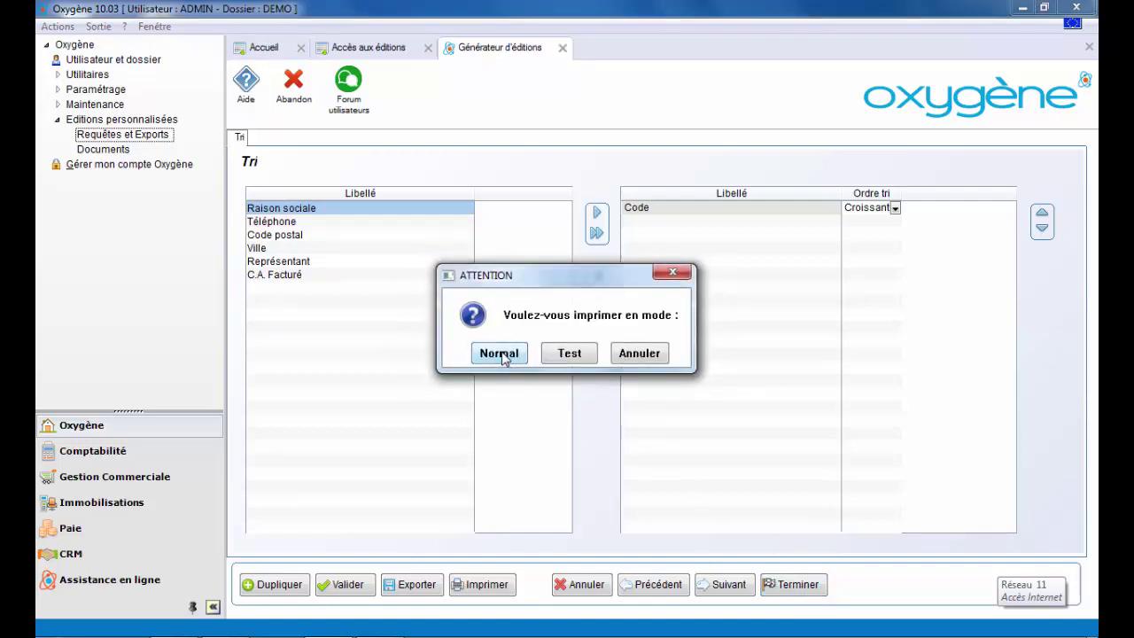
click(501, 354)
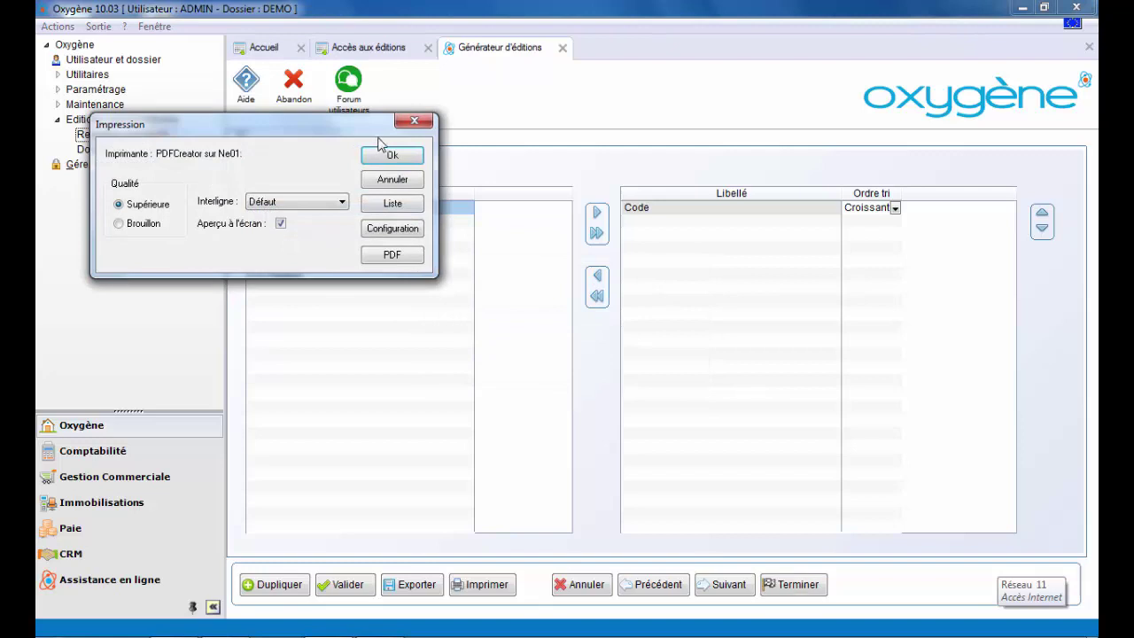
click(389, 157)
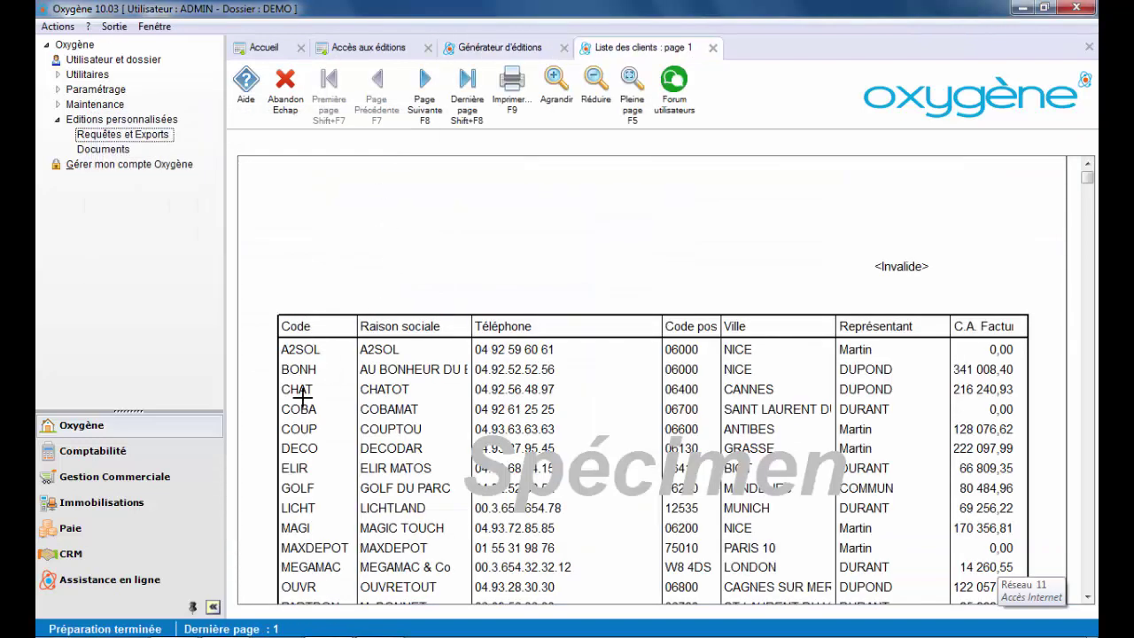
scroll(337, 443, down, 1)
scroll(340, 453, down, 6)
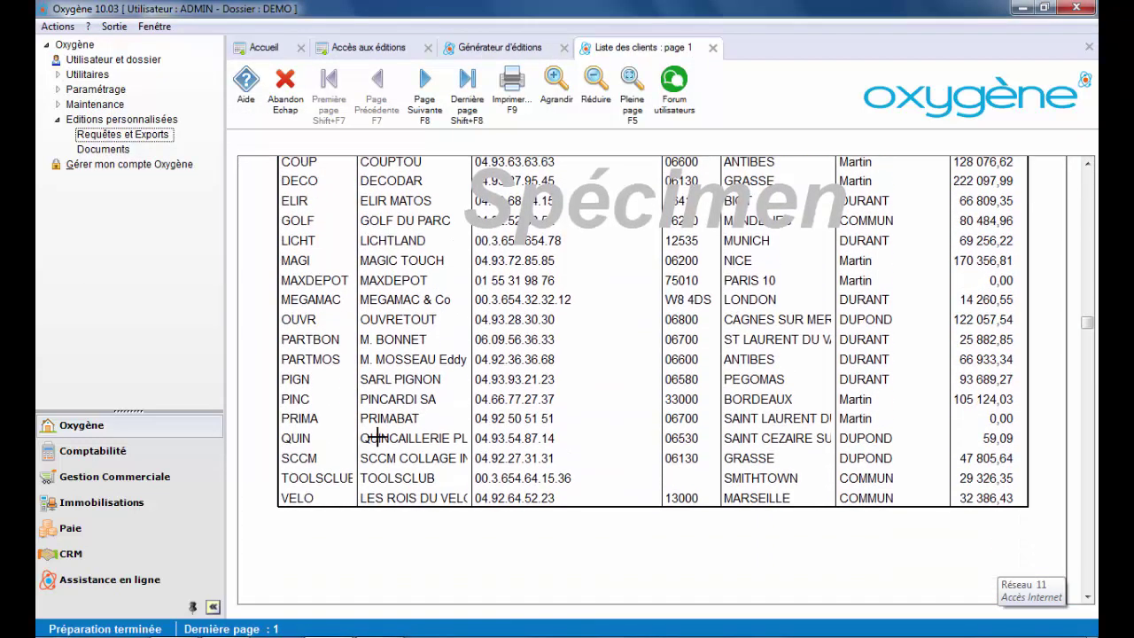
key(Escape)
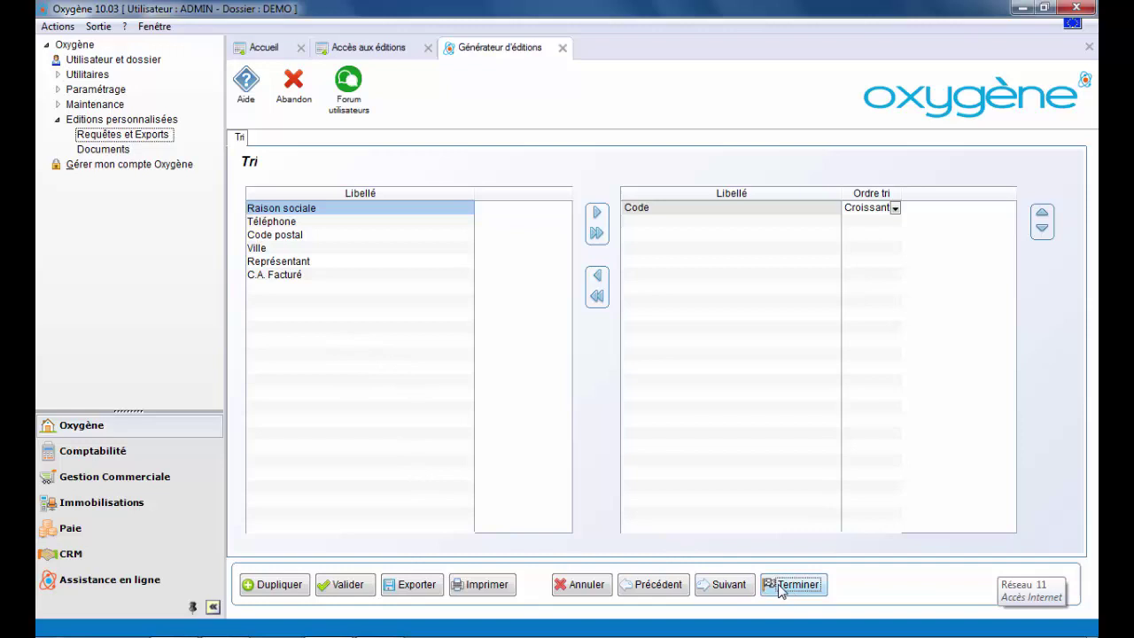
Step: Export the edition in EXCEL2 format to LST_CLIENTS.CSV with label headers and the Ouvrir maintenant option enabled
click(412, 585)
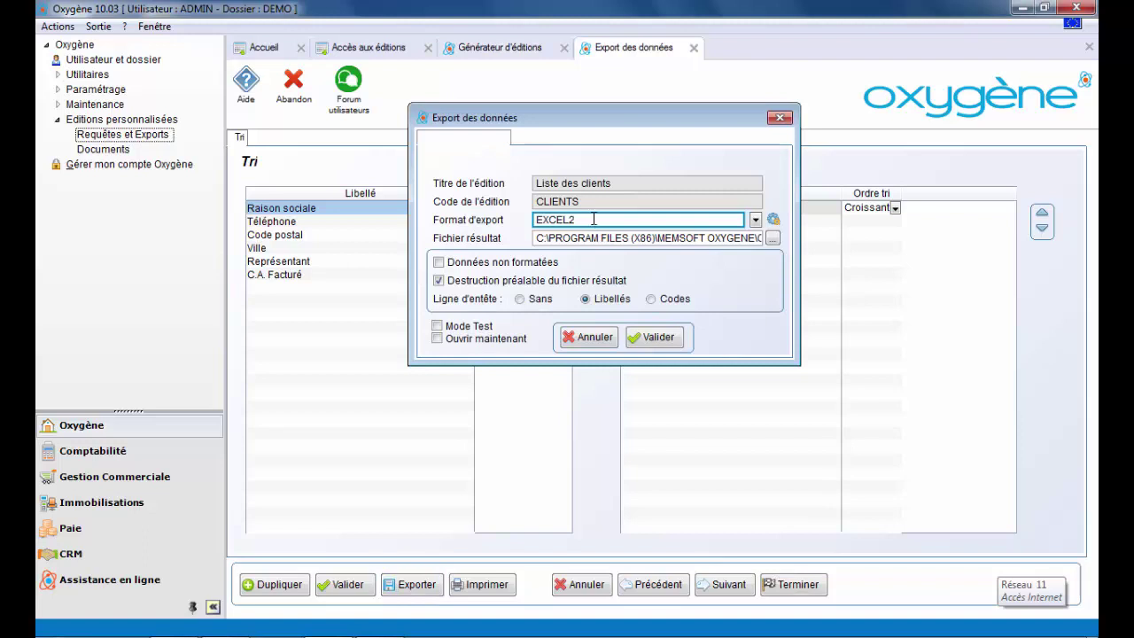
click(600, 236)
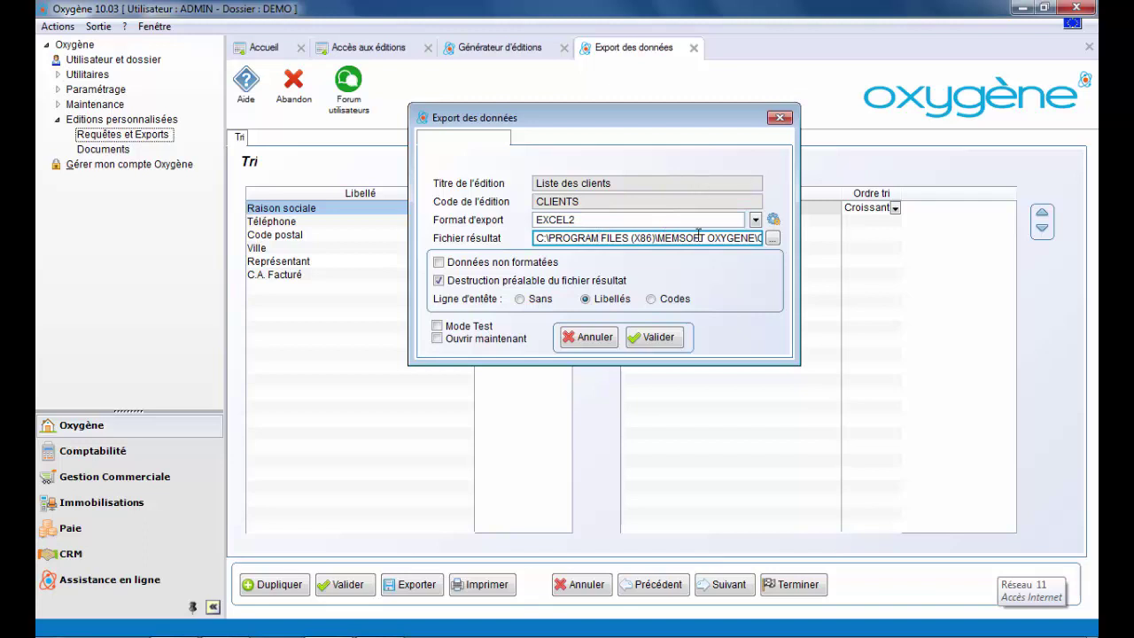
key(End)
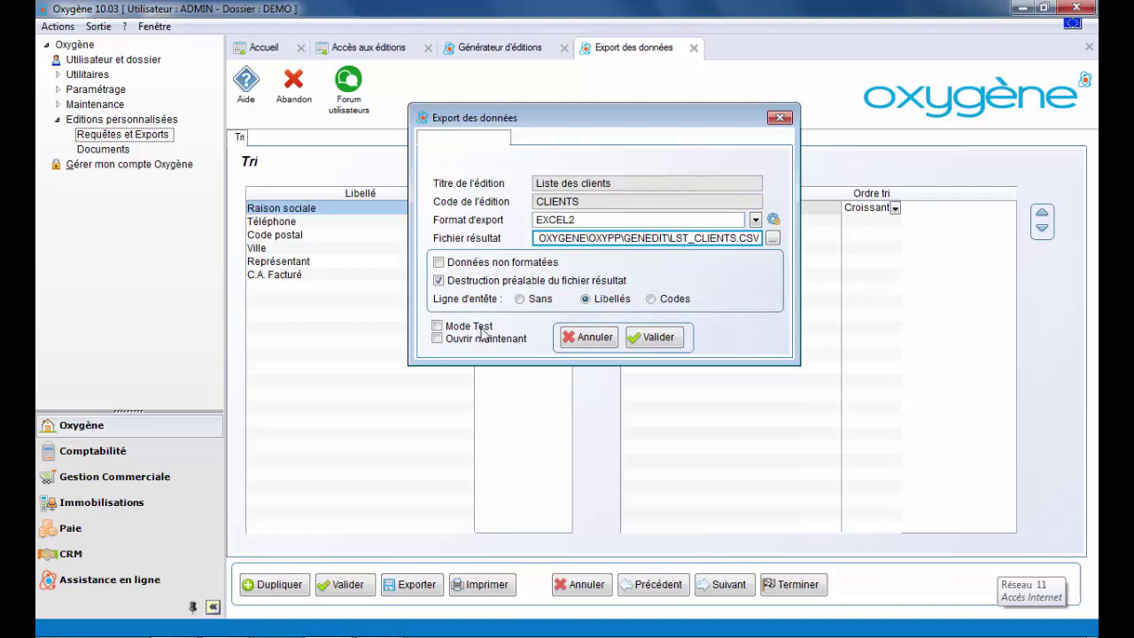
click(587, 220)
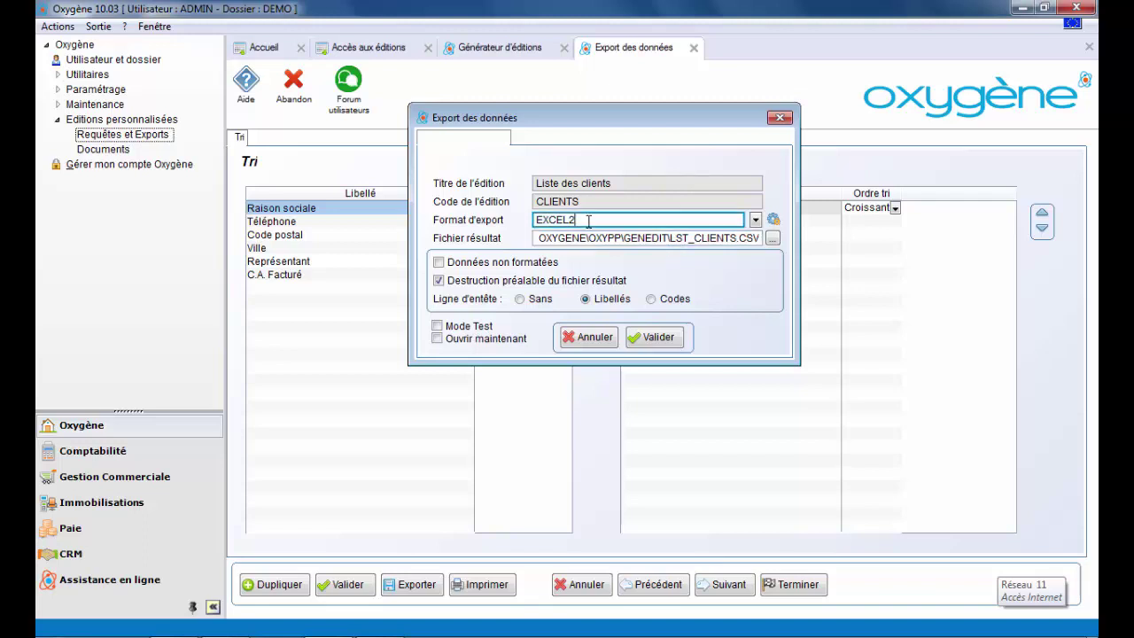
click(438, 339)
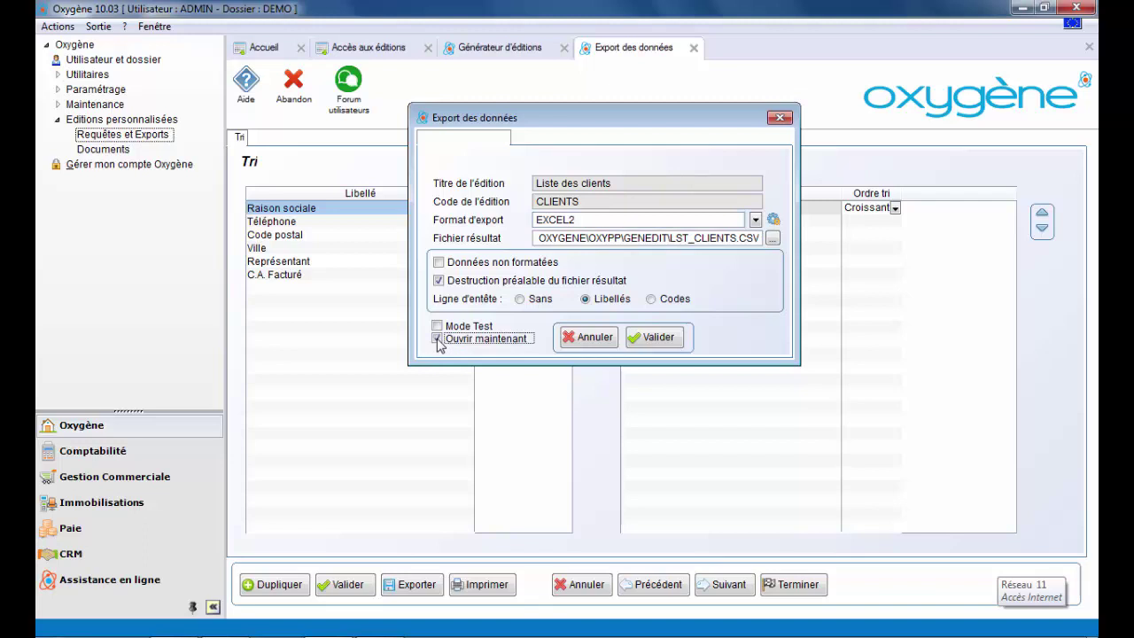
click(653, 338)
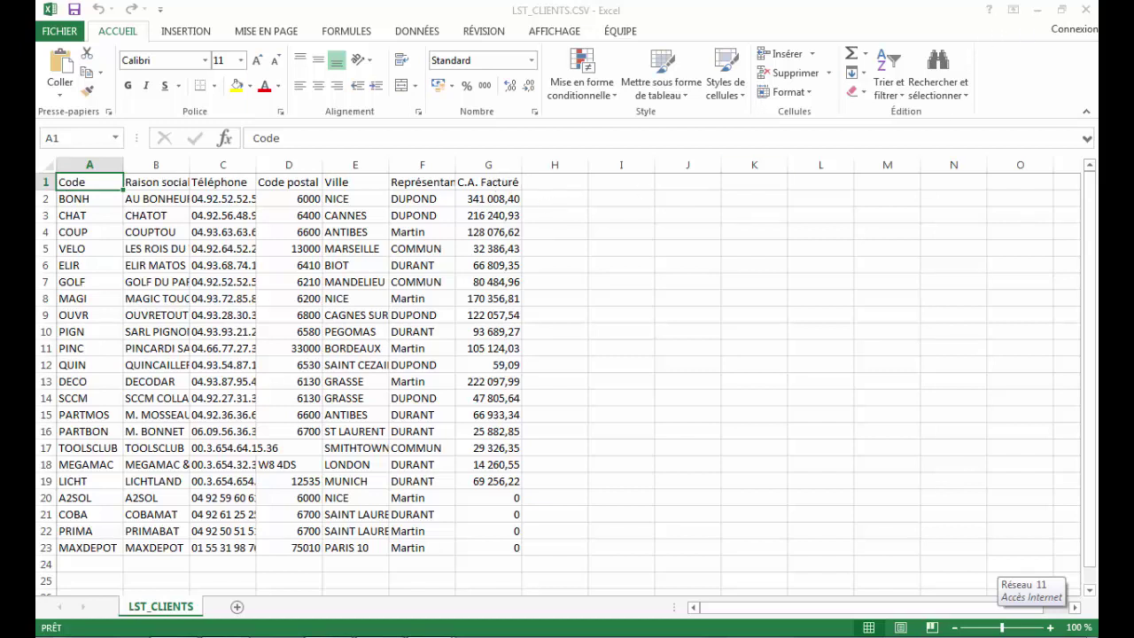
Step: Close the exported LST_CLIENTS.CSV file, the spreadsheet program and the data export dialog
click(1085, 8)
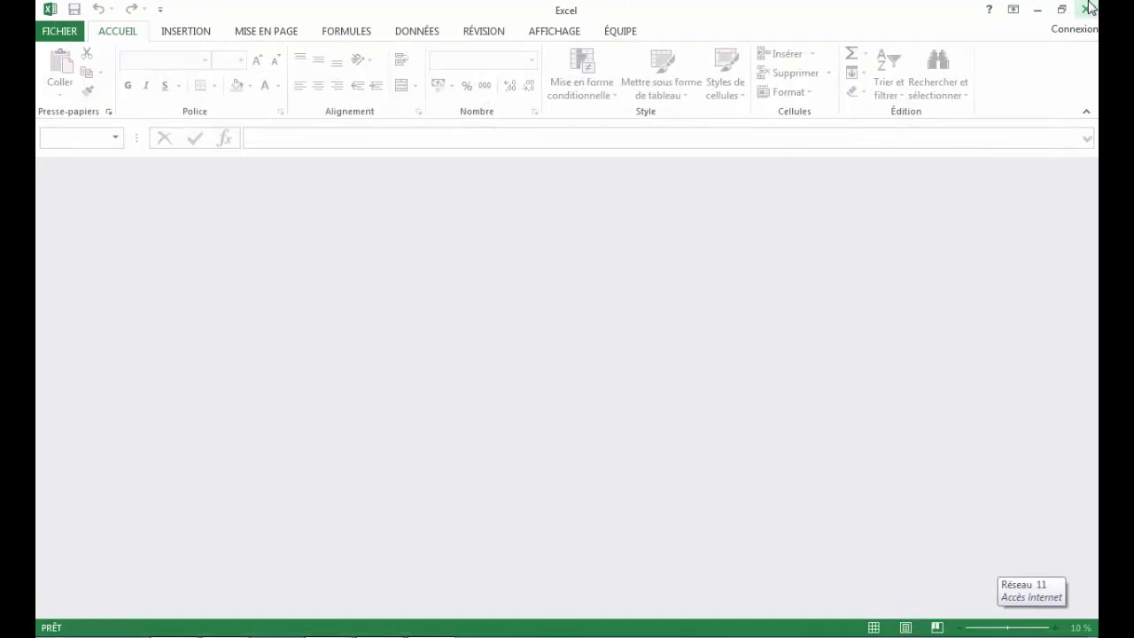
click(1088, 8)
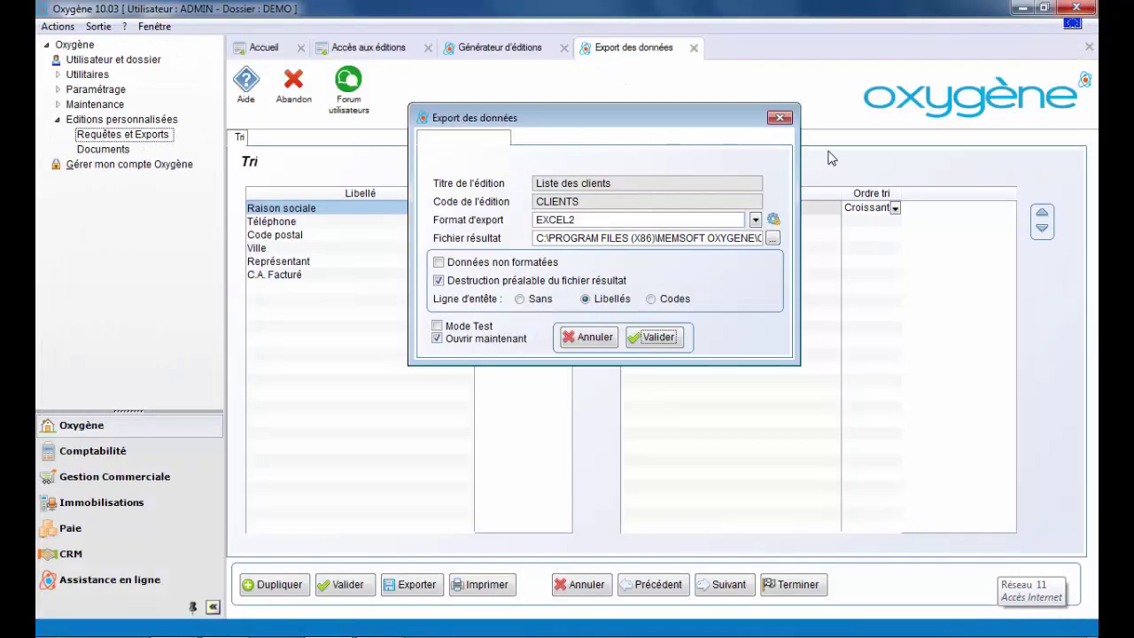
click(780, 117)
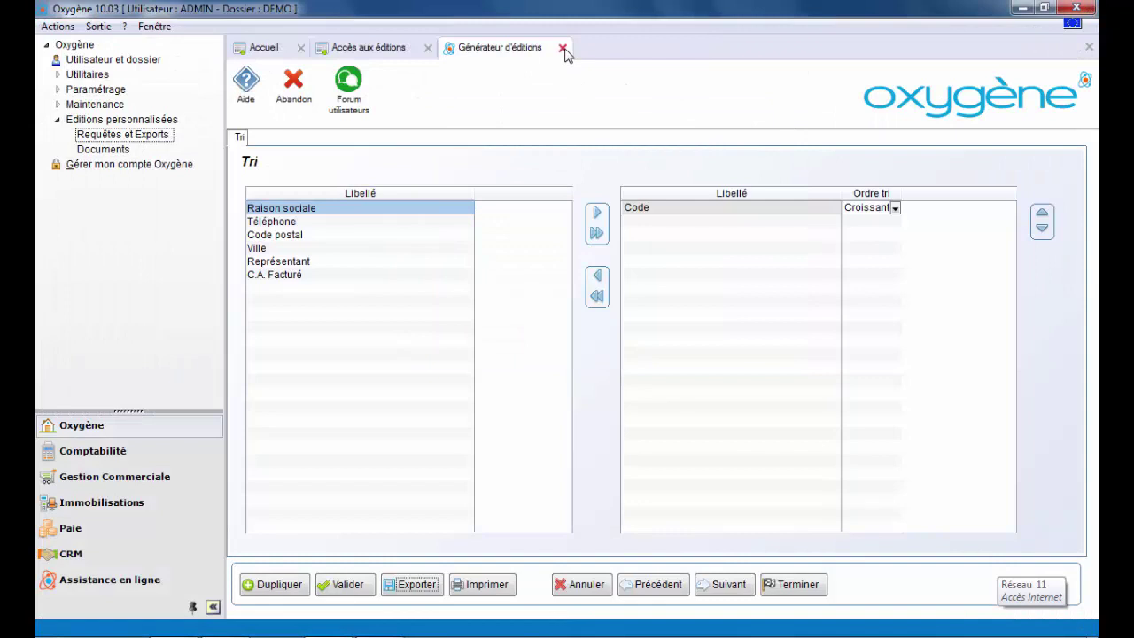
Step: Finish and exit the edition generator, and select the Liste des clients edition in the list of editions
click(793, 585)
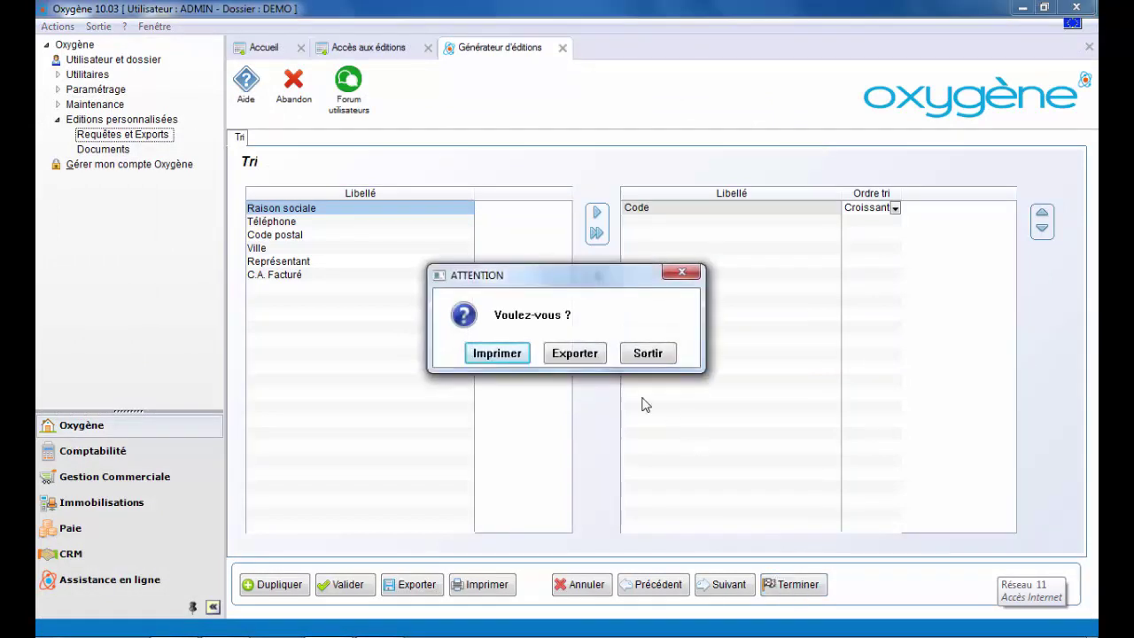
click(648, 354)
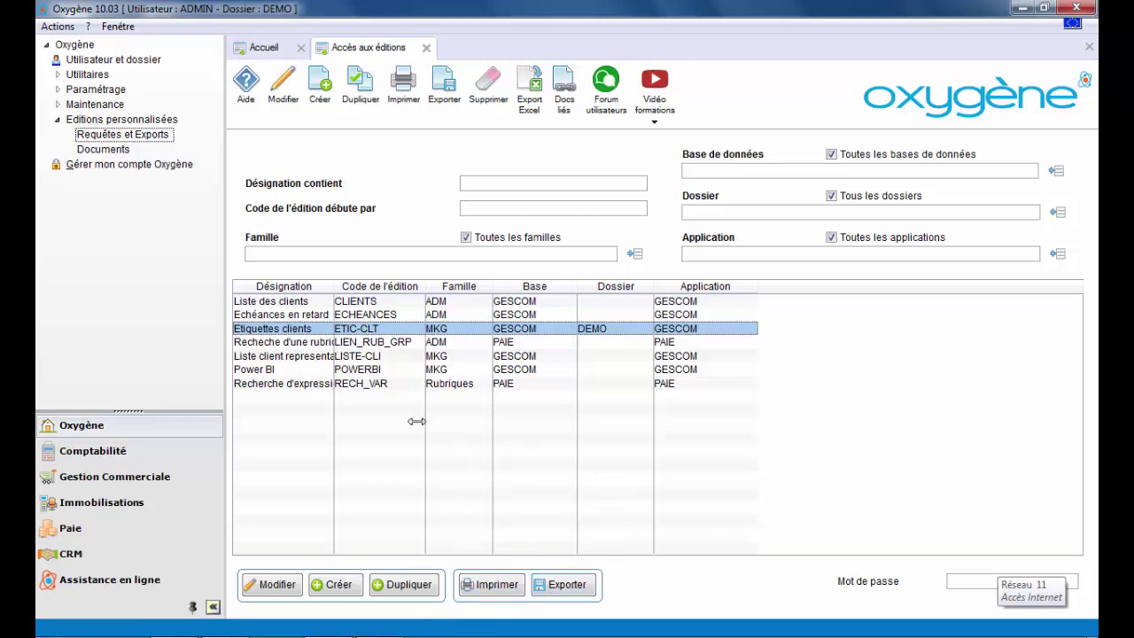
click(303, 303)
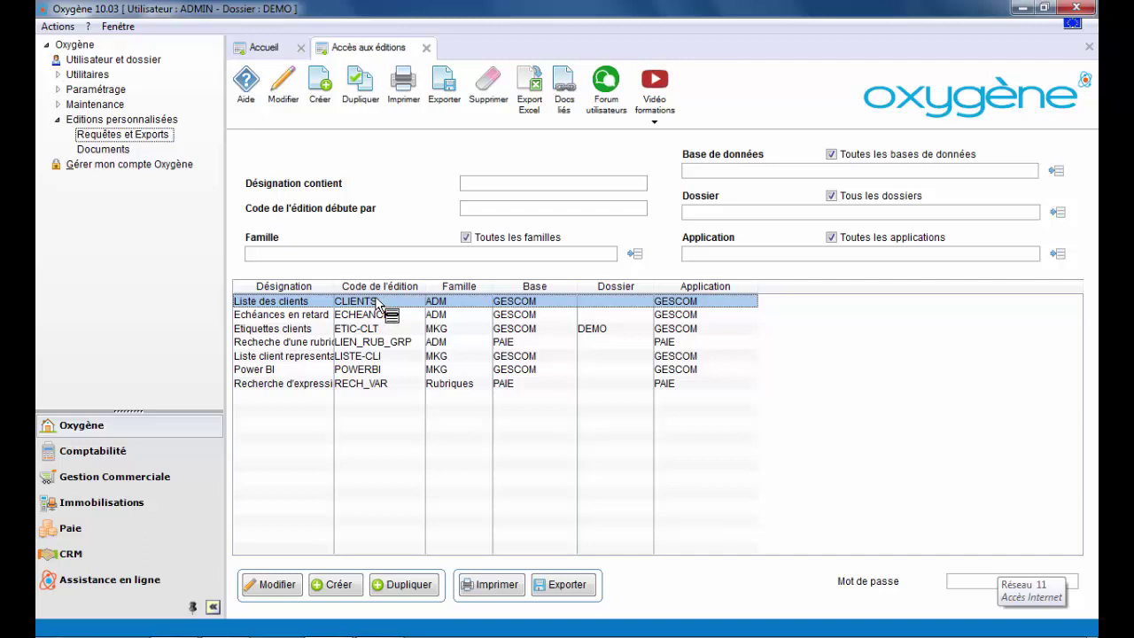
Step: Open the Liste des clients edition for modification and advance to its filter definition page
click(270, 586)
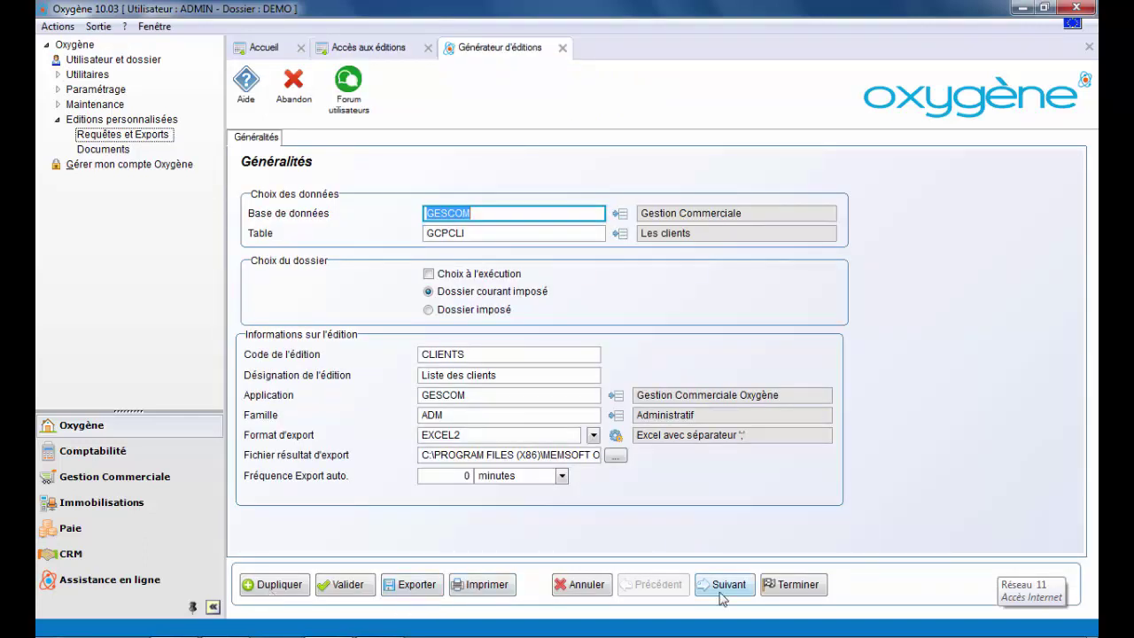
click(719, 594)
click(718, 593)
click(719, 594)
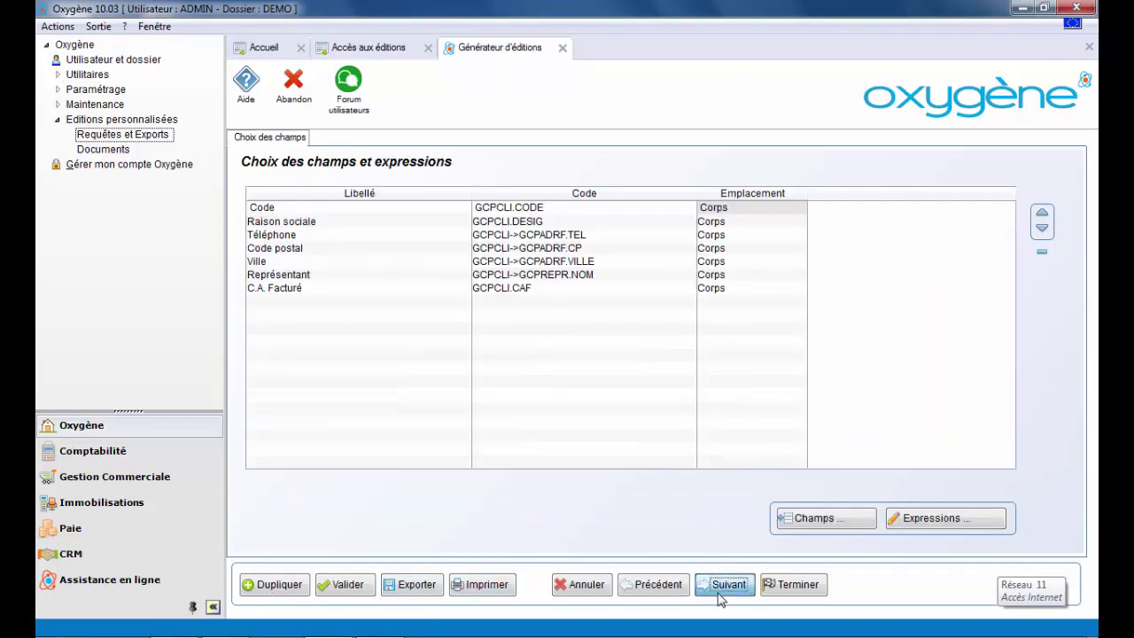
click(718, 593)
click(719, 584)
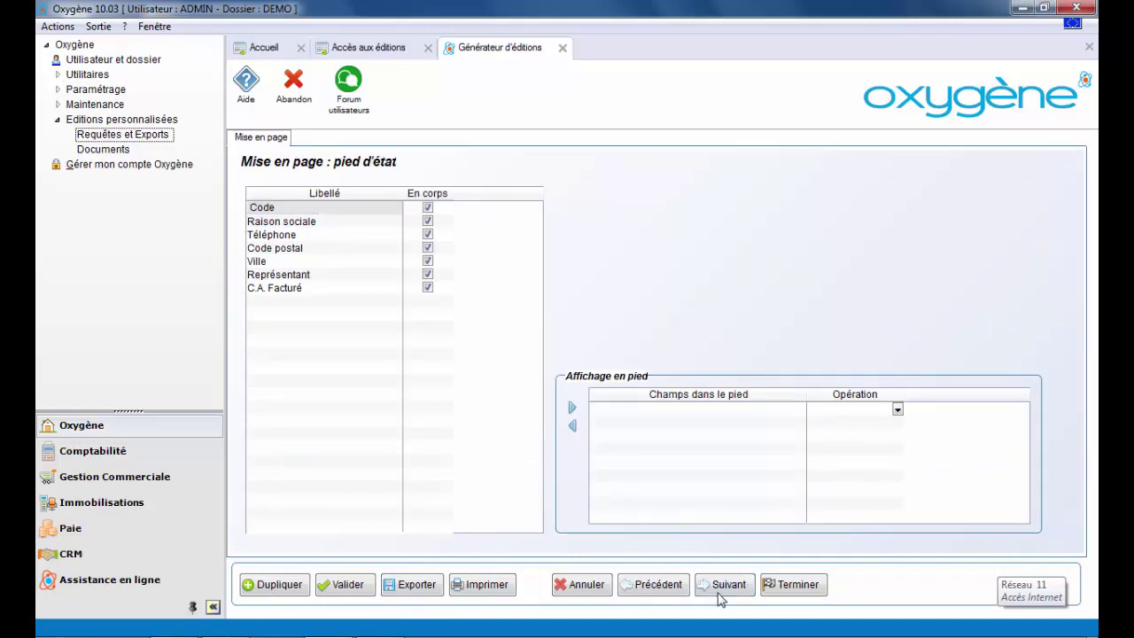
click(721, 588)
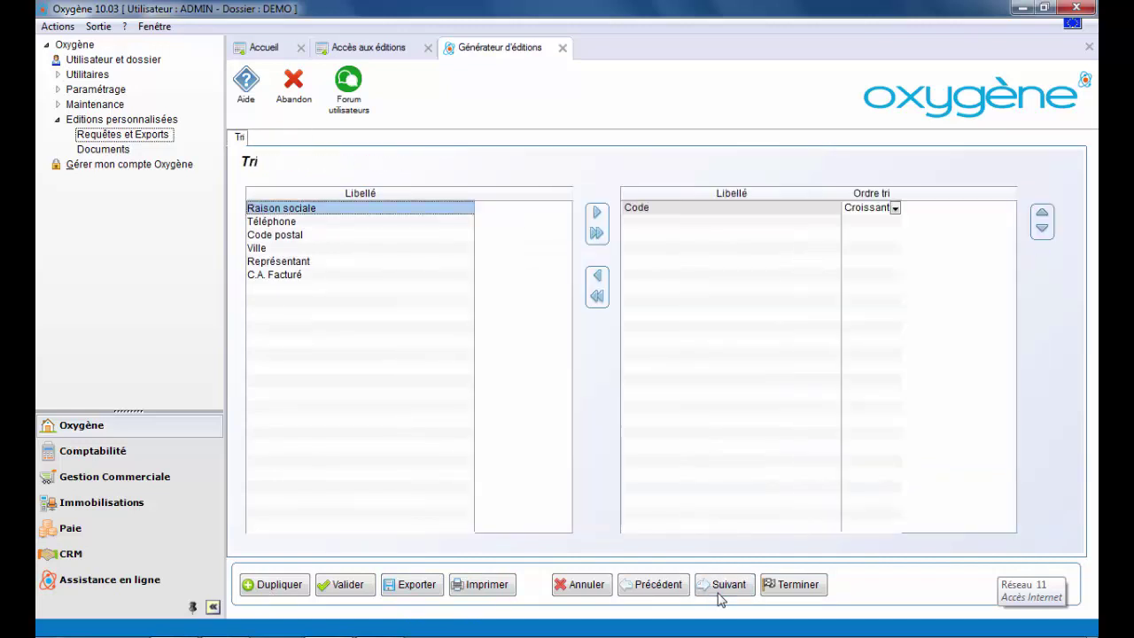
click(721, 588)
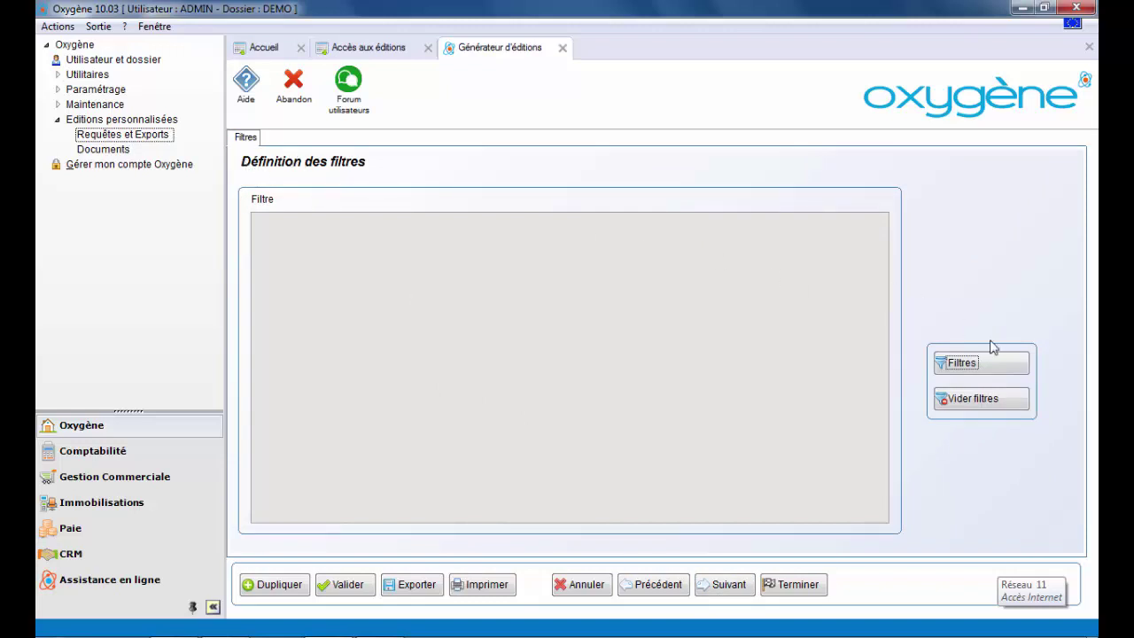
Step: Define a simple filter on the C.A. Facturé field with the SuperieurA criterion
click(962, 363)
click(578, 162)
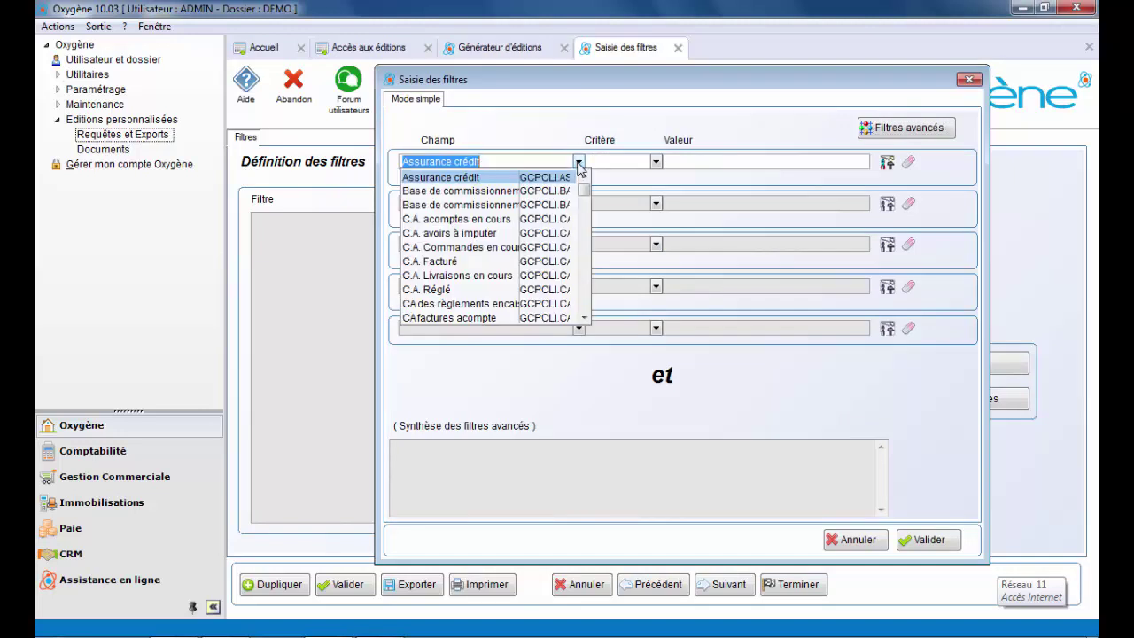
click(454, 262)
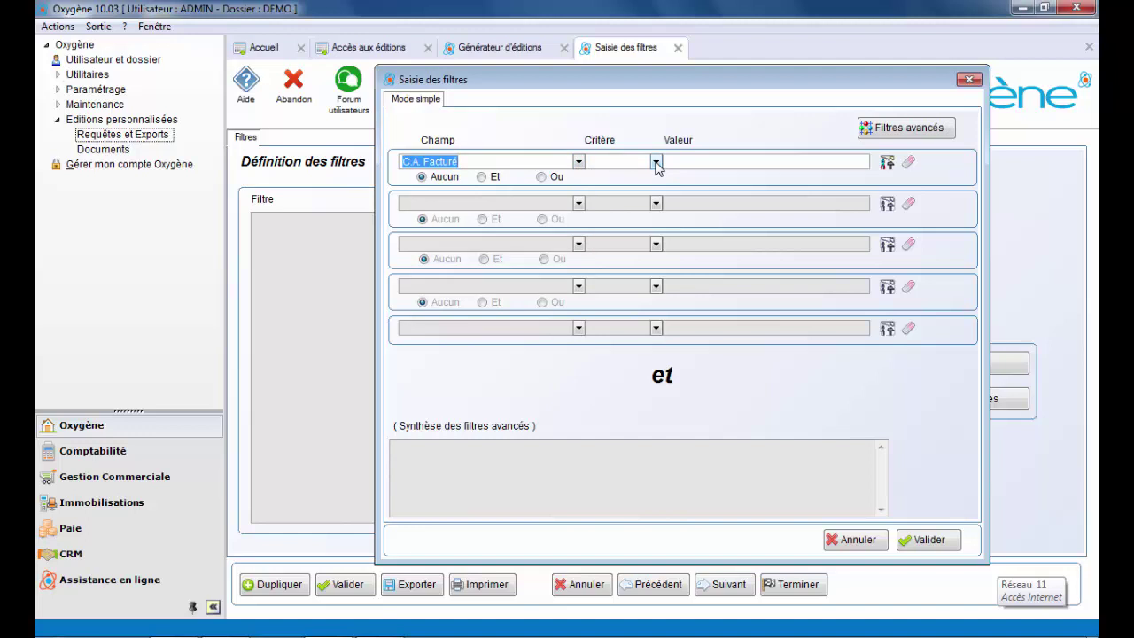
click(656, 163)
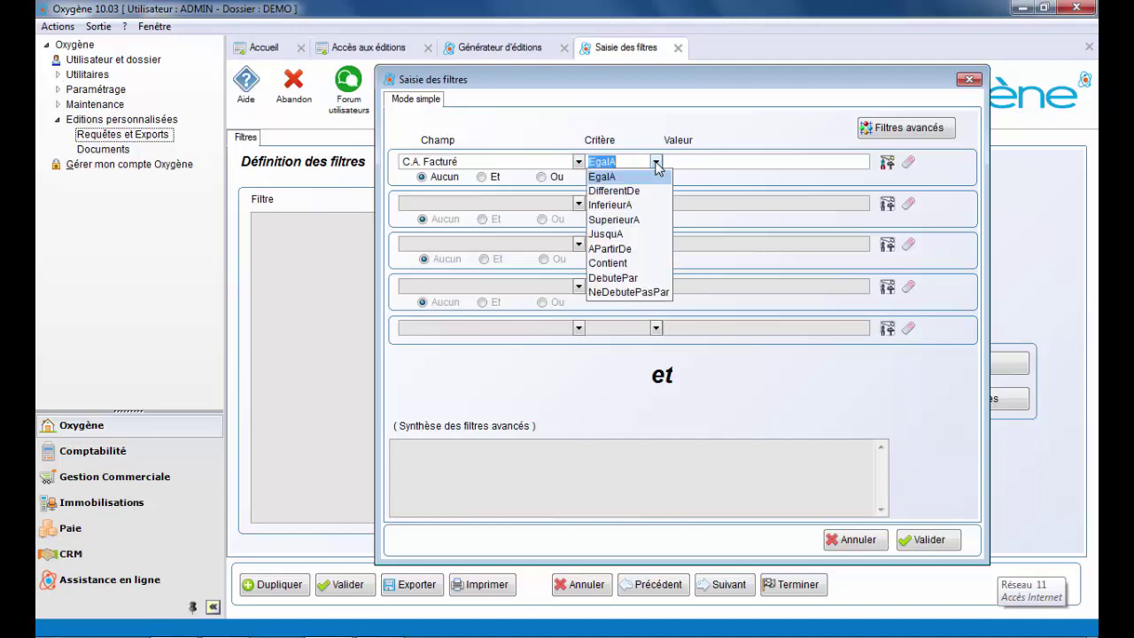
click(625, 219)
click(699, 160)
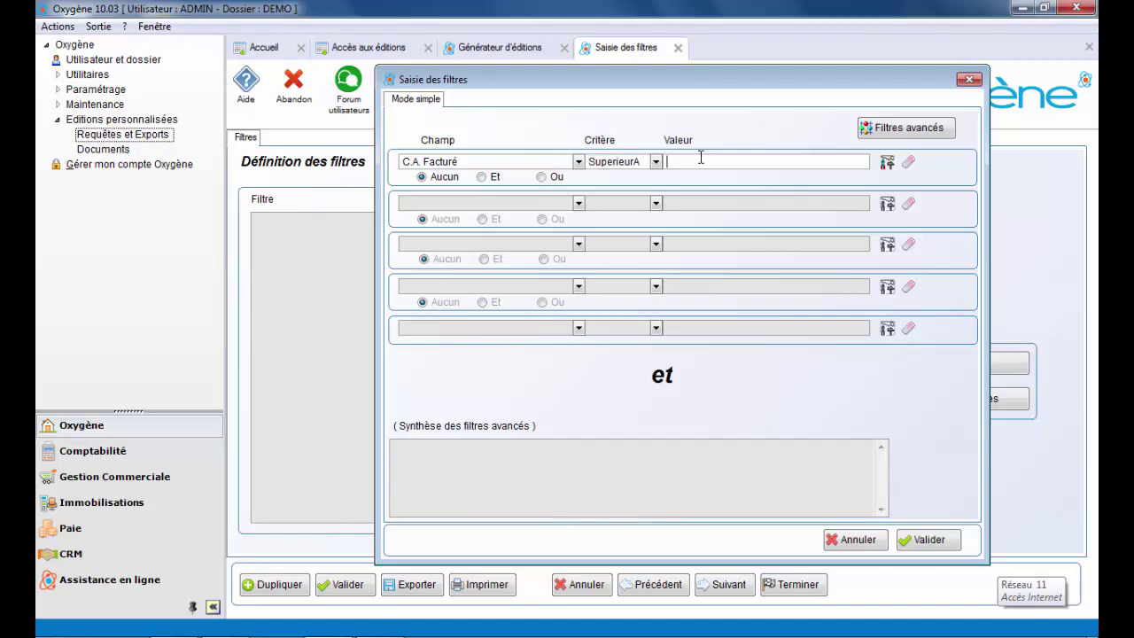
Step: Make the filter value a run-time parameter with the message "CA Facturé mini" and validate the filters
click(888, 164)
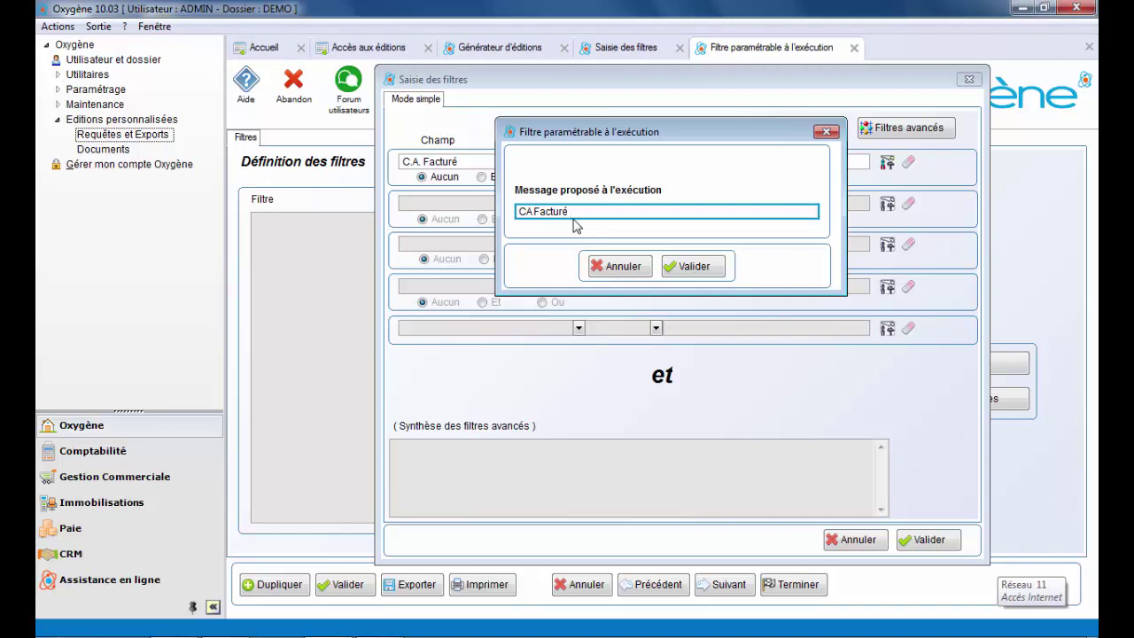
text(ni)
click(715, 274)
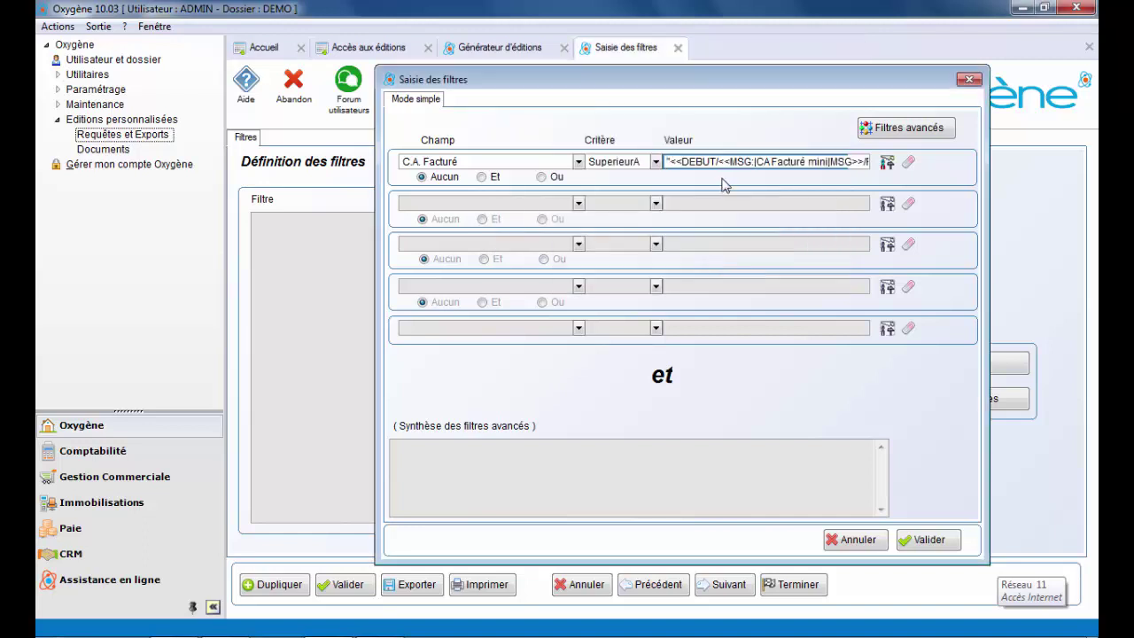
click(928, 539)
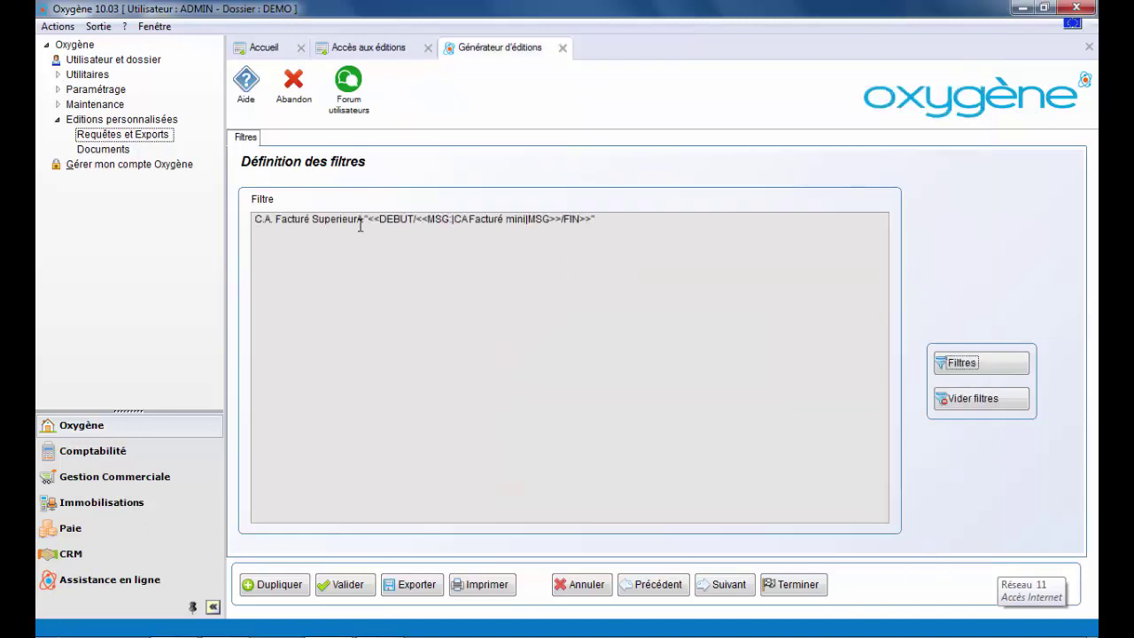
Step: Finish and save the filter changes, and start printing the edition in Normal mode
click(794, 584)
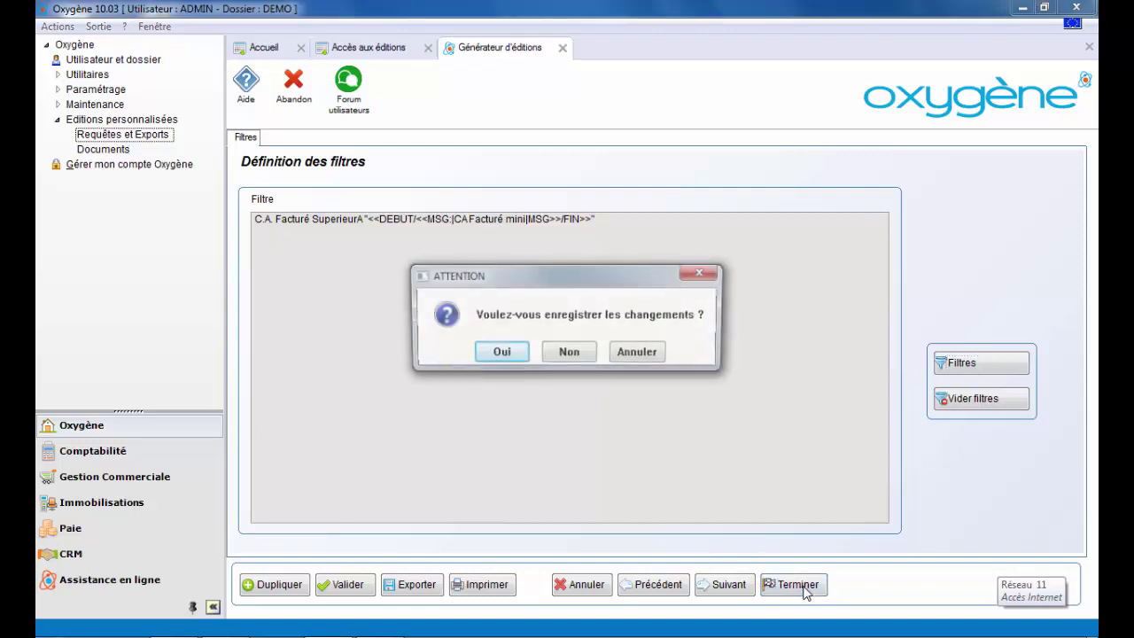
click(503, 358)
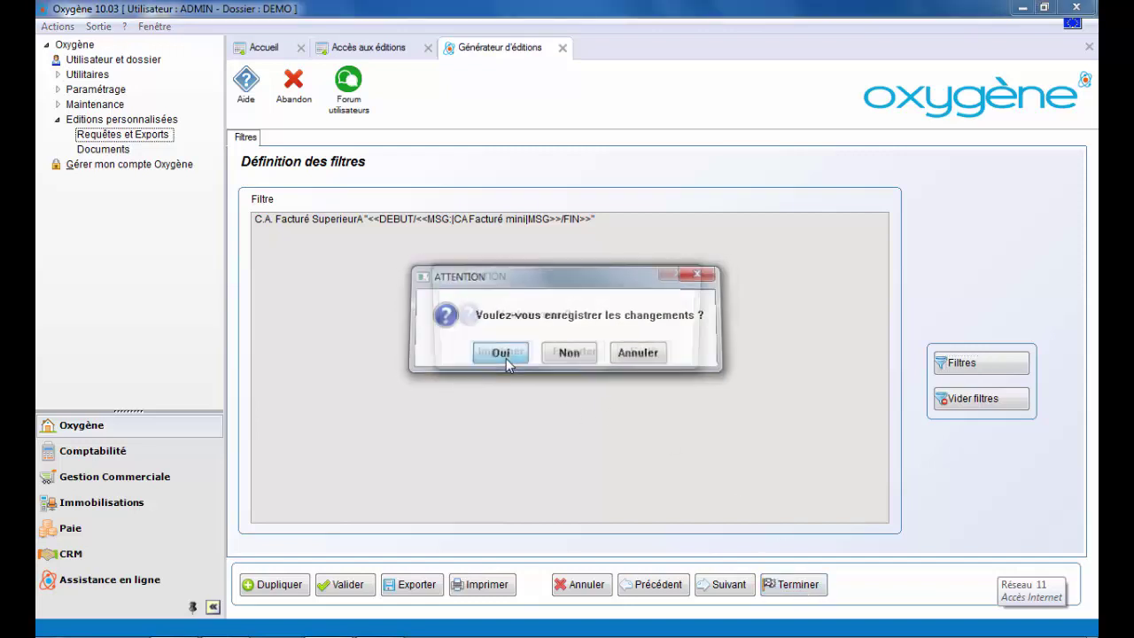
click(503, 353)
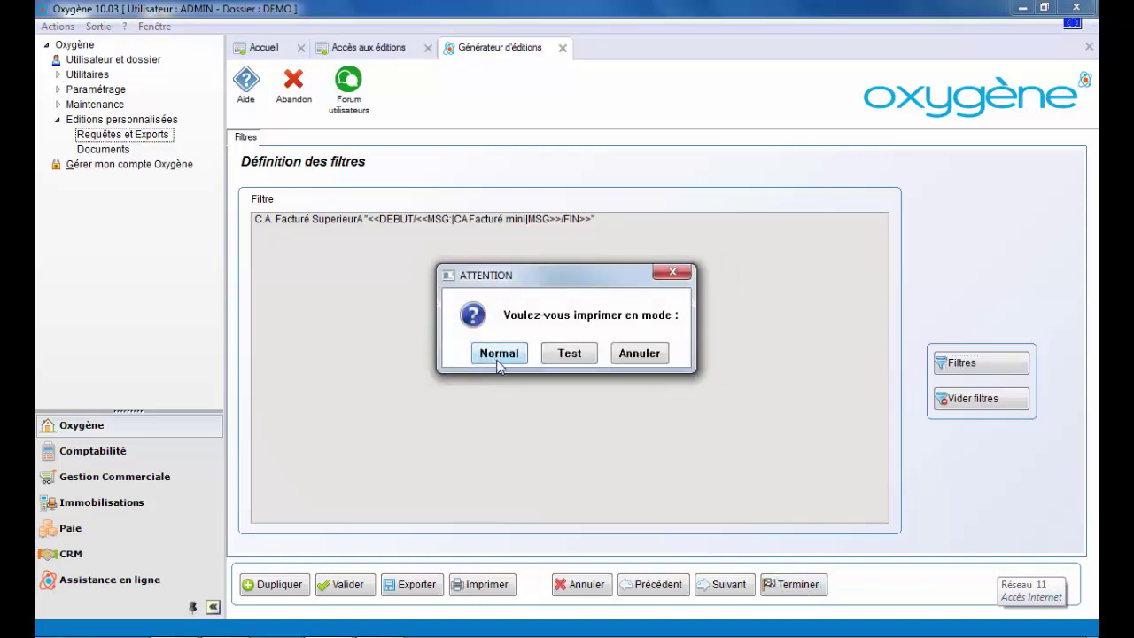
click(501, 358)
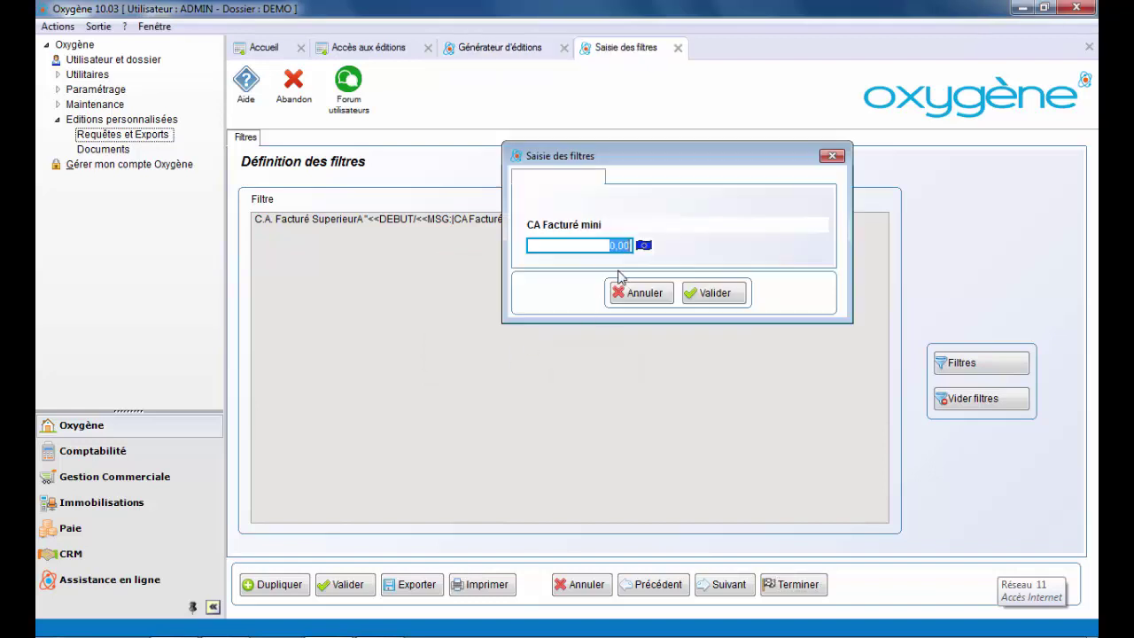
Step: Preview the edition with a CA Facturé mini of 150 000,00, and close the preview and the edition generator
text(150 00)
click(712, 294)
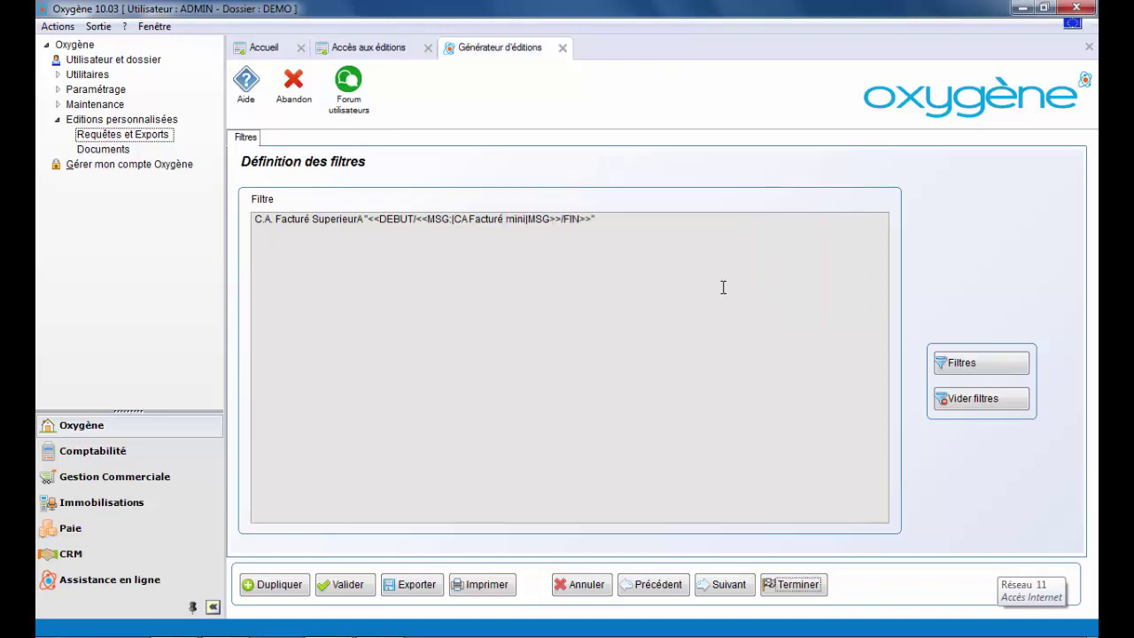
key(F9)
click(414, 156)
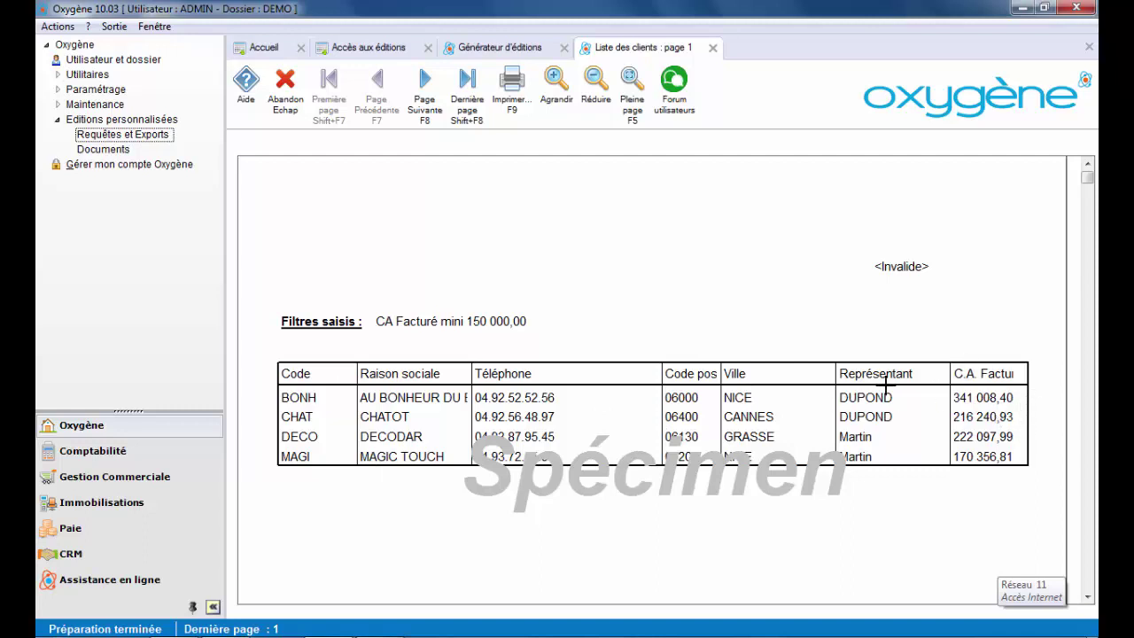
key(Escape)
key(Escape)
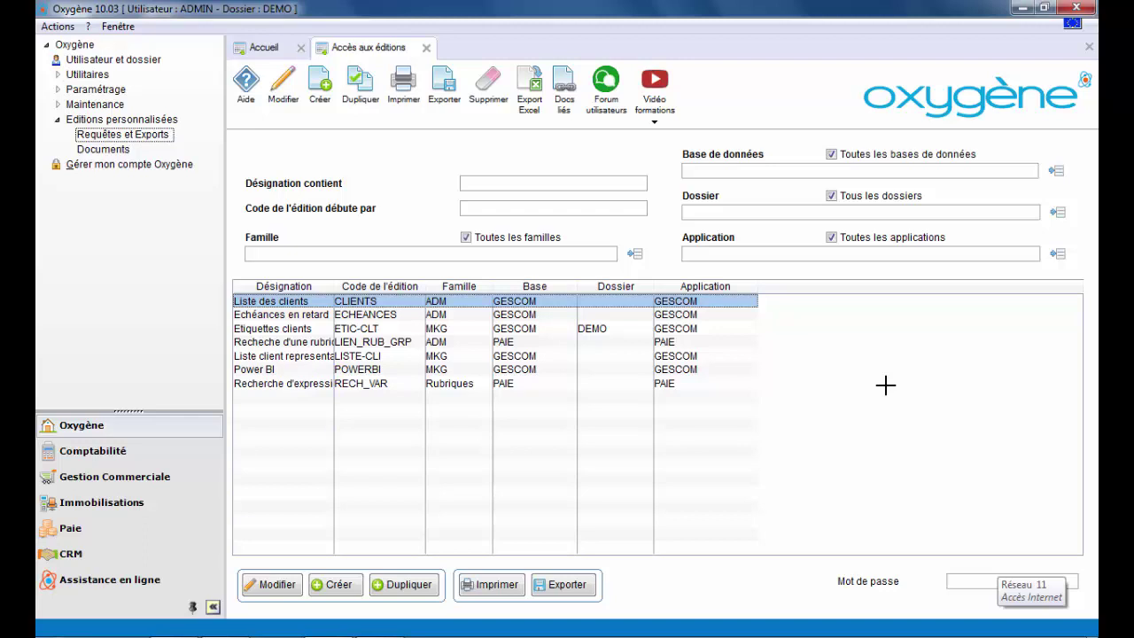
Step: Reopen the Liste des clients edition for modification and add Représentant as a break level
click(274, 584)
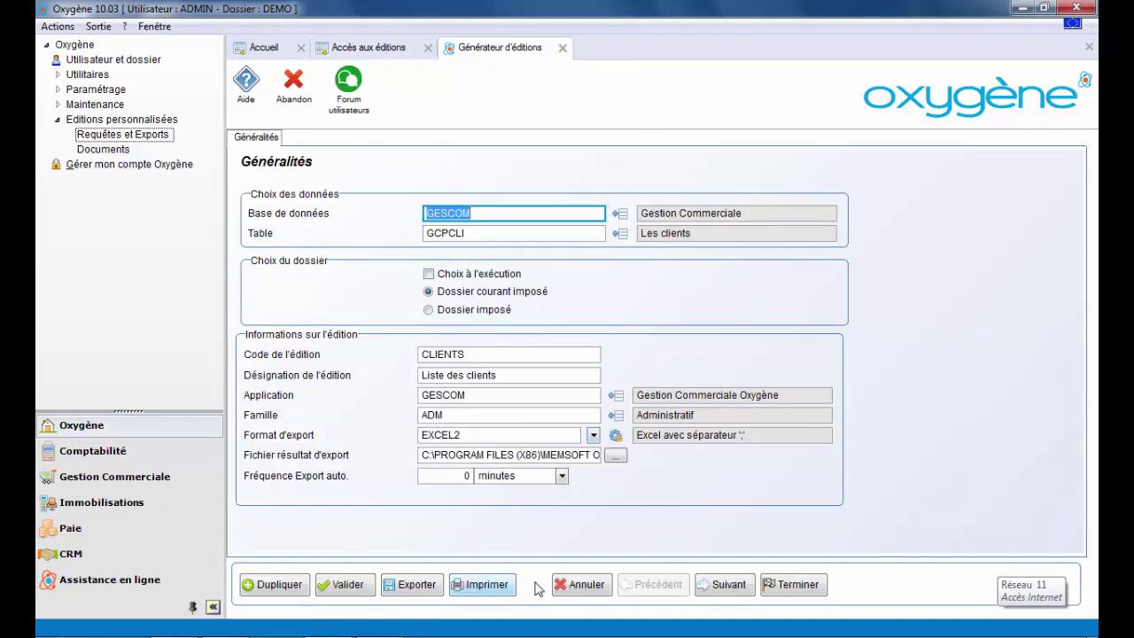
click(722, 584)
click(722, 584)
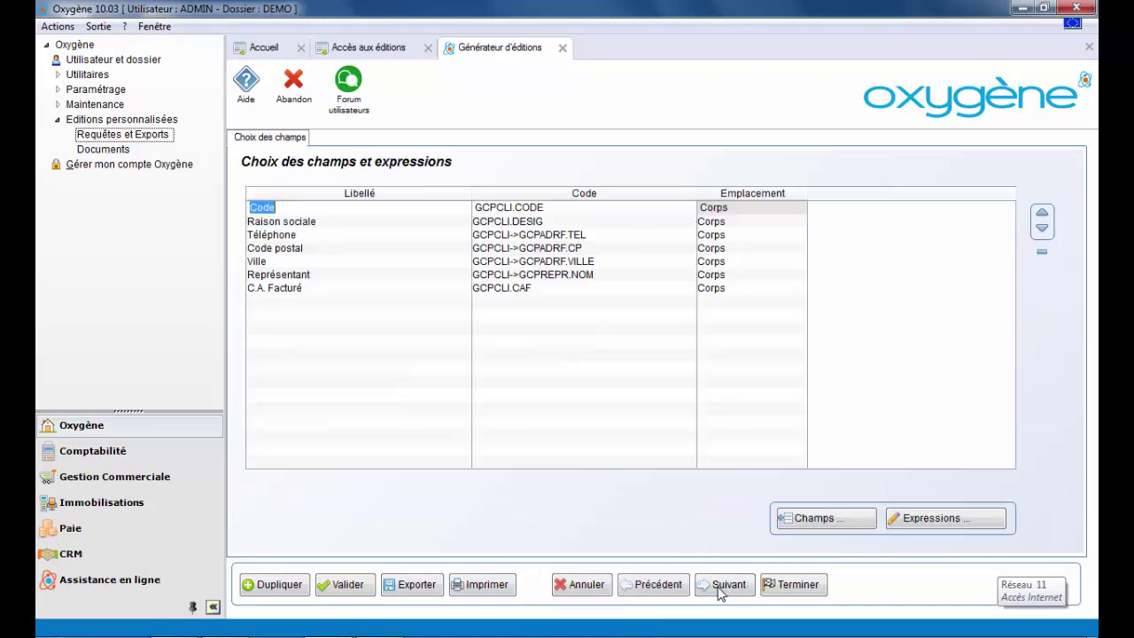
click(719, 590)
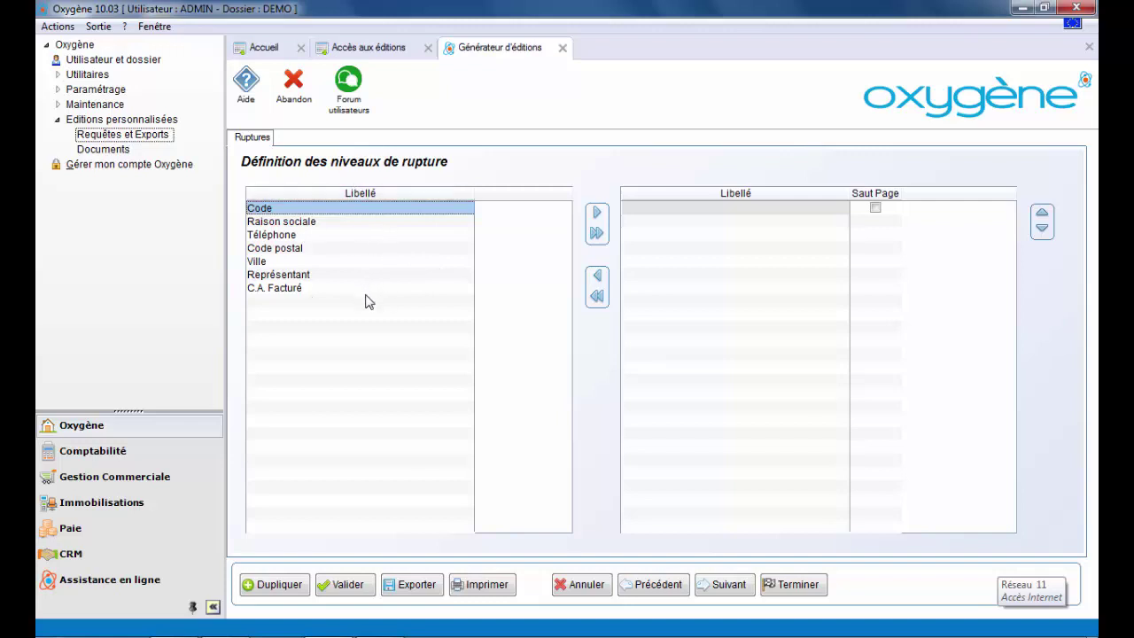
click(299, 277)
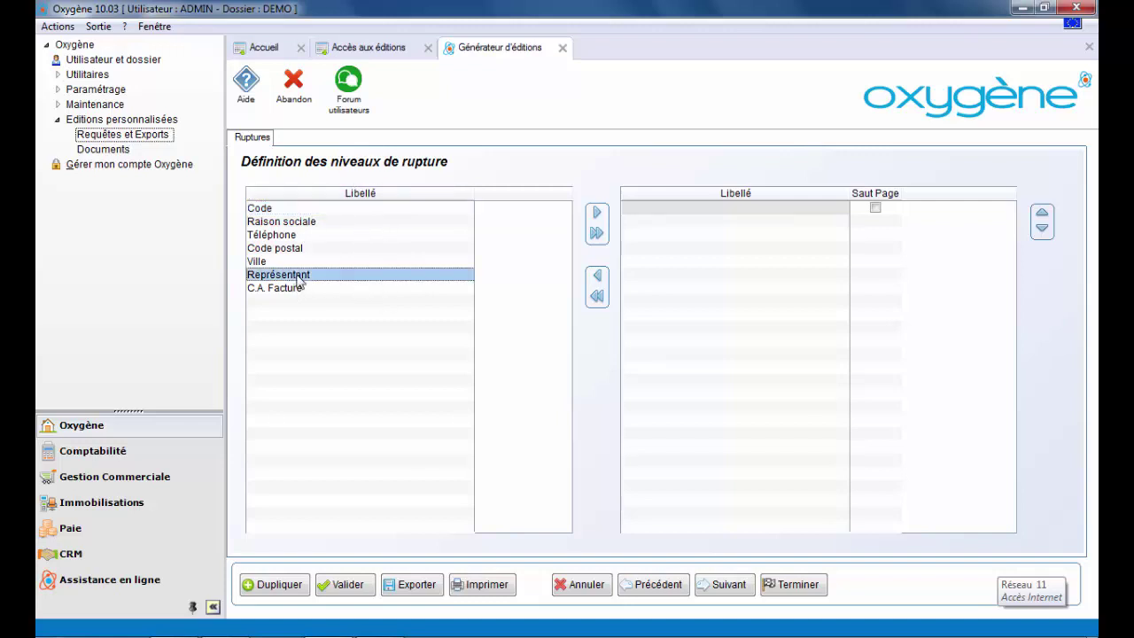
click(596, 218)
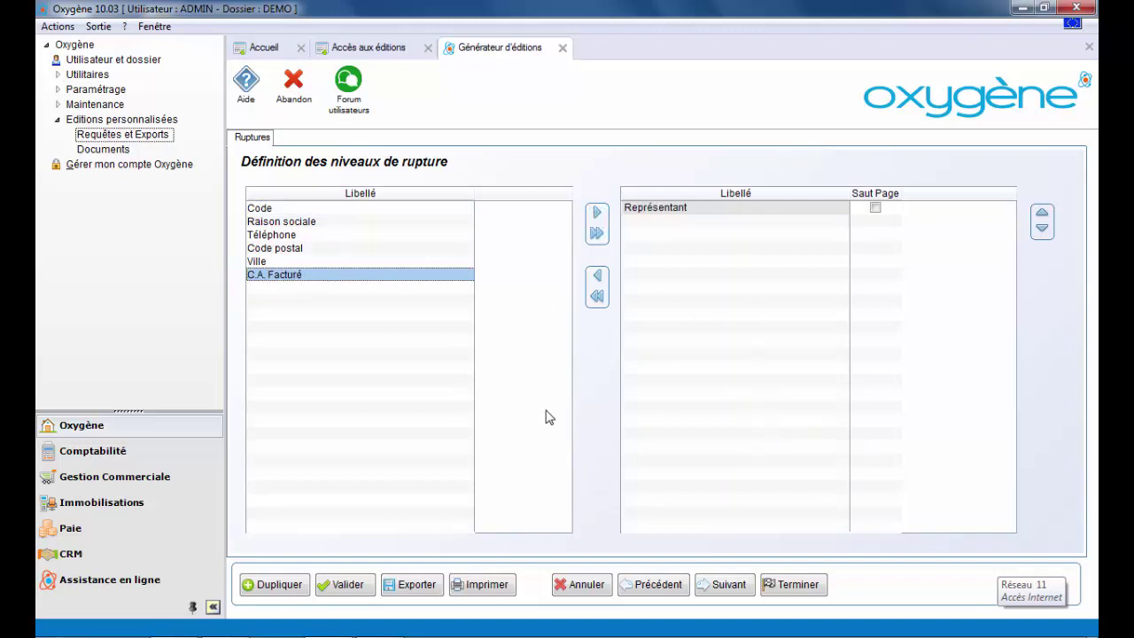
Step: Save the break level and preview the edition in Normal mode with a CA Facturé mini of 500,00
click(797, 586)
click(501, 355)
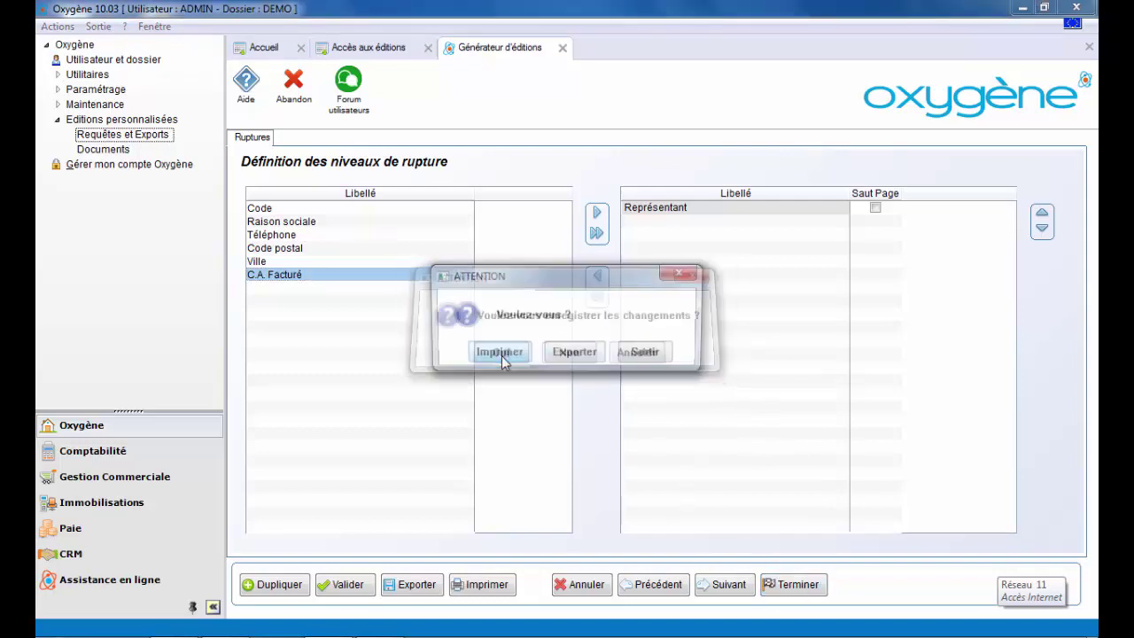
click(499, 354)
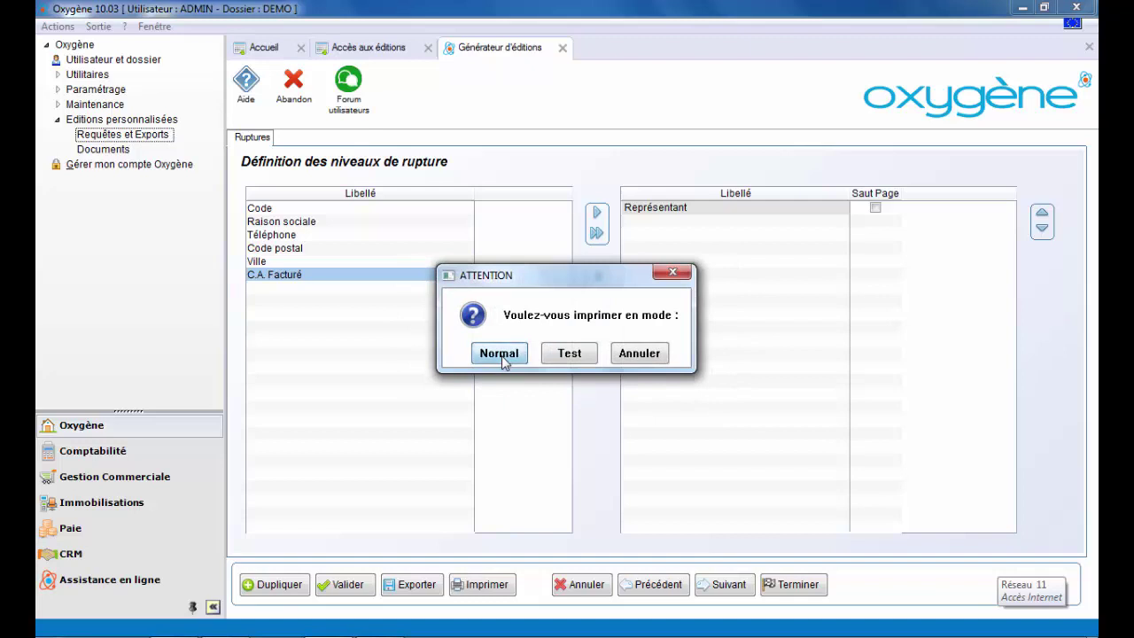
click(500, 353)
text(500,00)
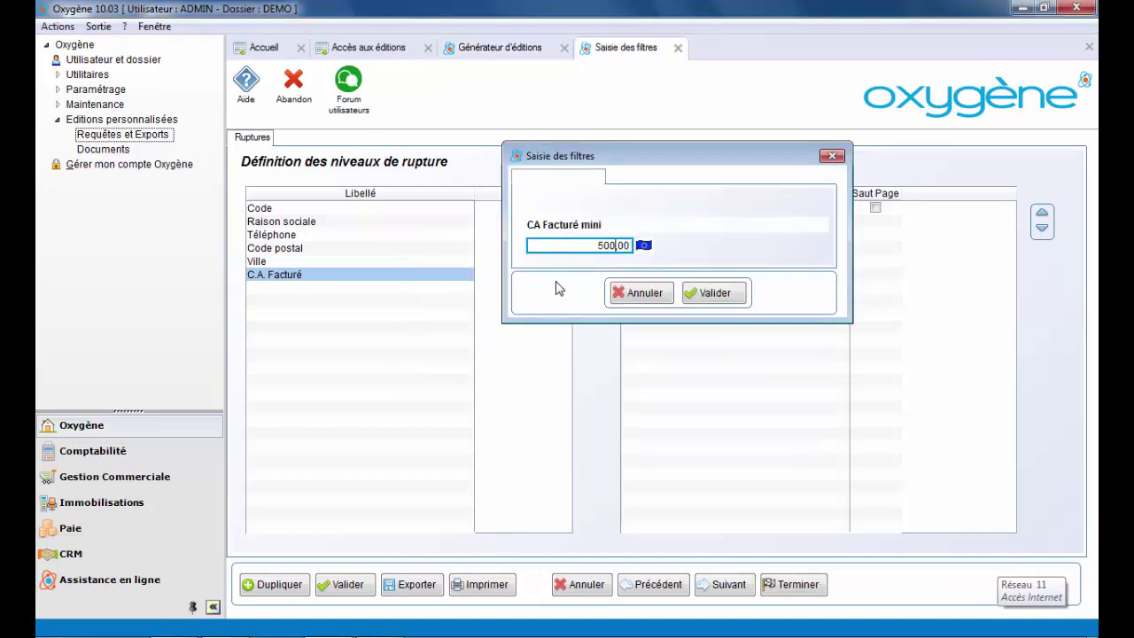
click(732, 294)
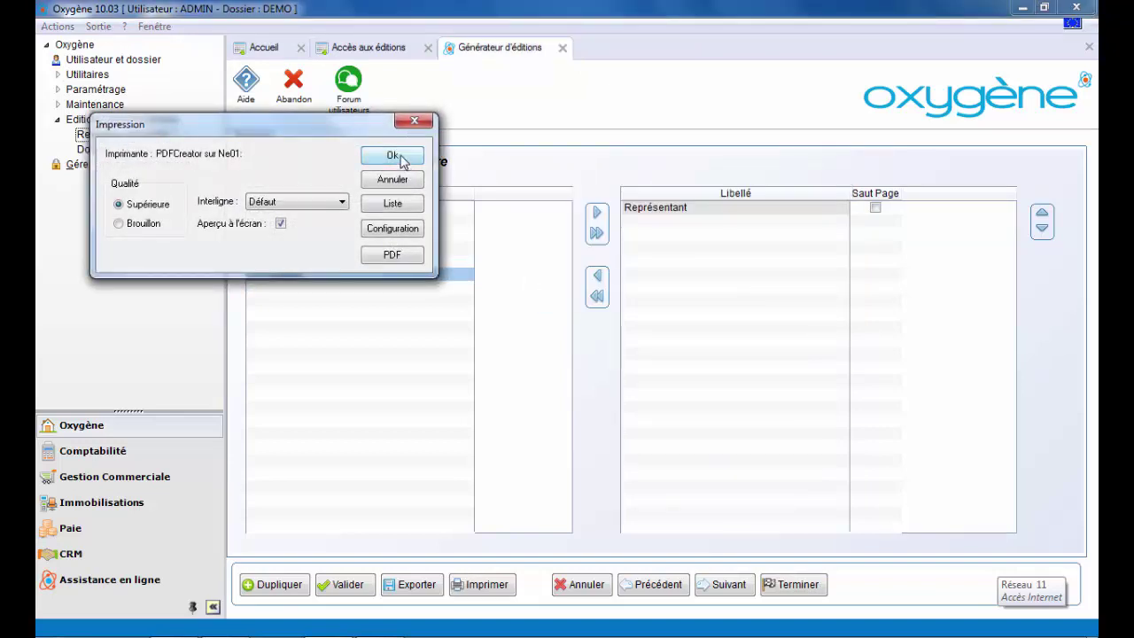
click(392, 156)
Step: Examine the grouping of clients by representative through the whole preview, and exit the preview and the edition generator
scroll(617, 372, down, 2)
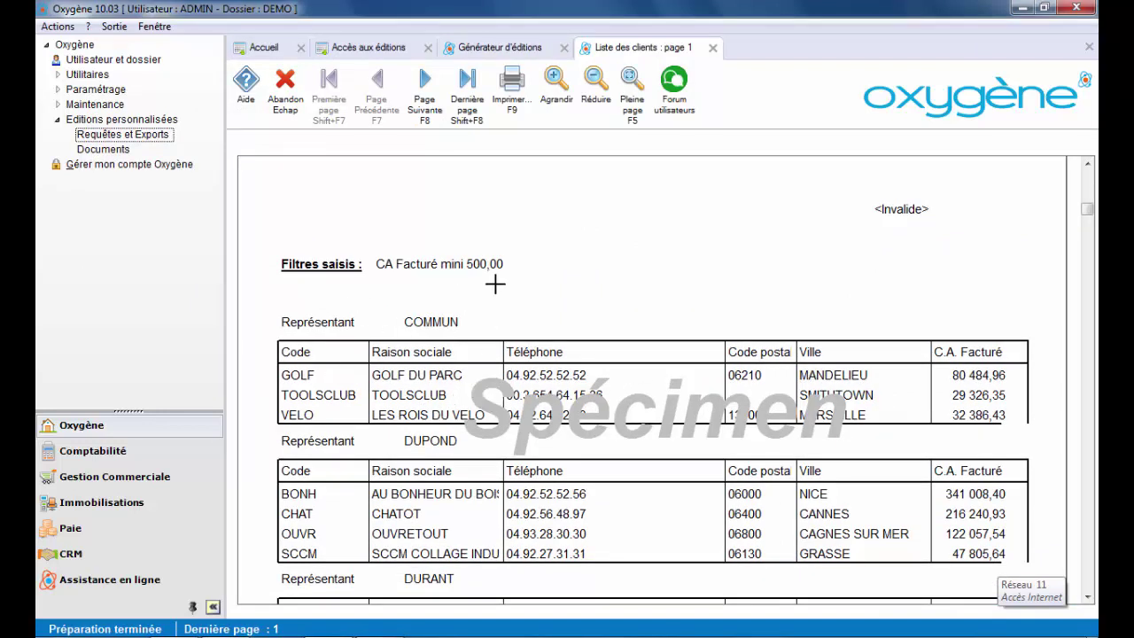
scroll(487, 293, down, 1)
scroll(370, 296, down, 1)
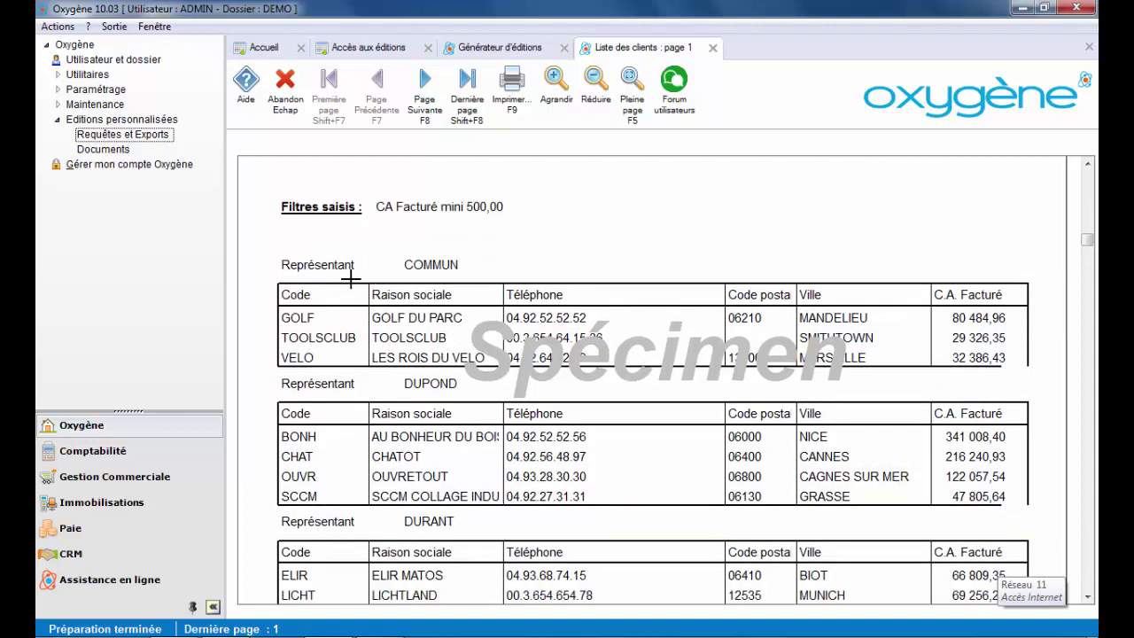
scroll(474, 407, down, 1)
scroll(478, 403, down, 5)
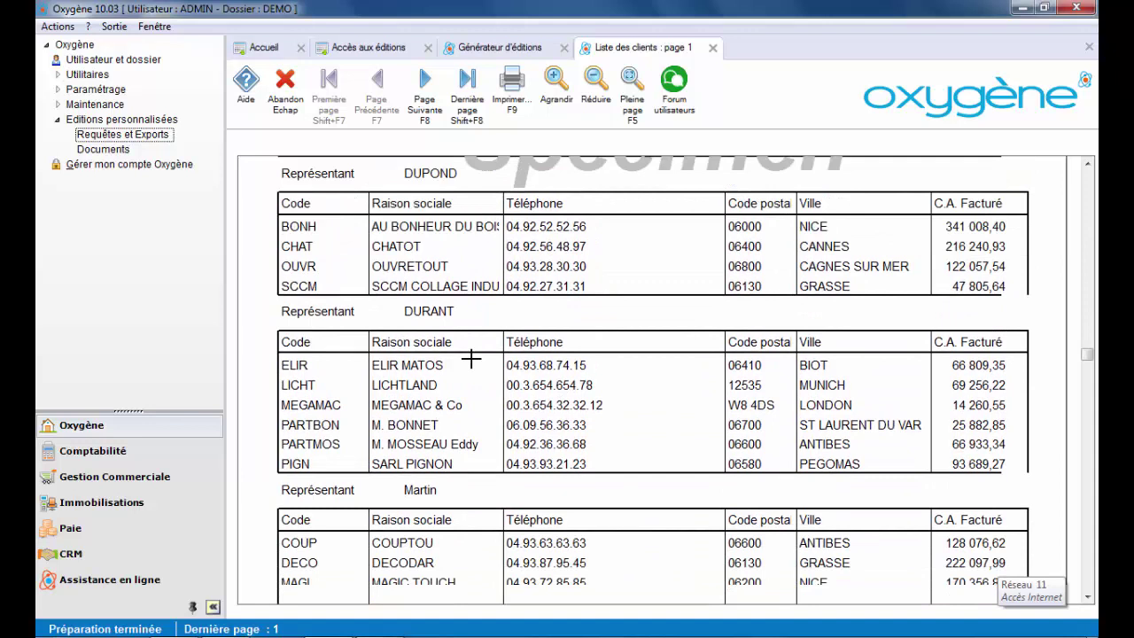
scroll(443, 352, down, 3)
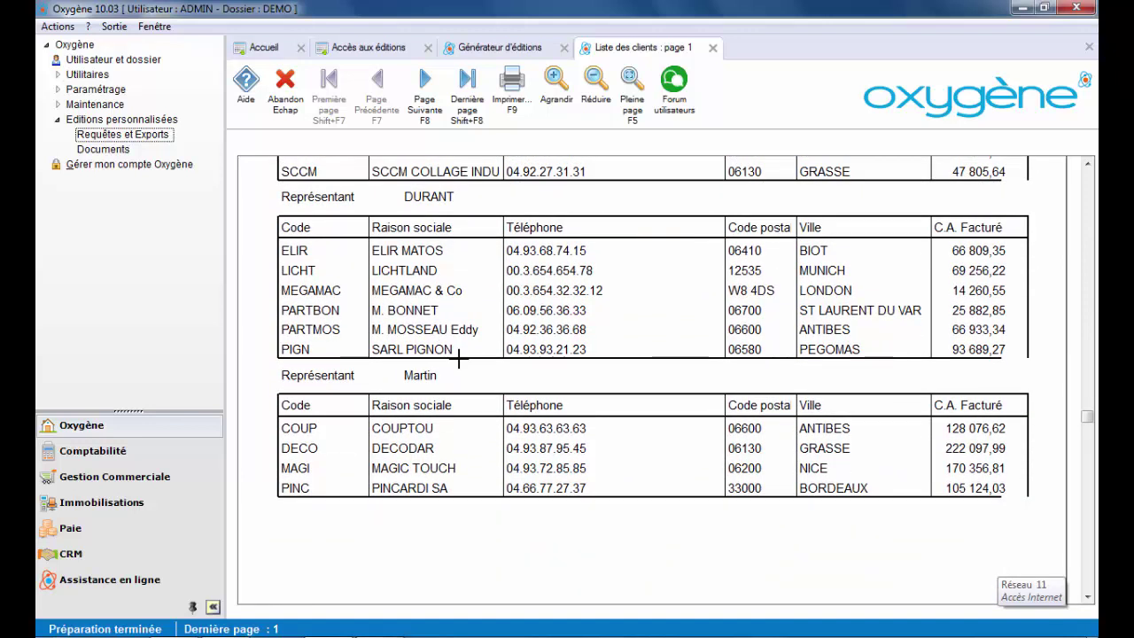
key(Escape)
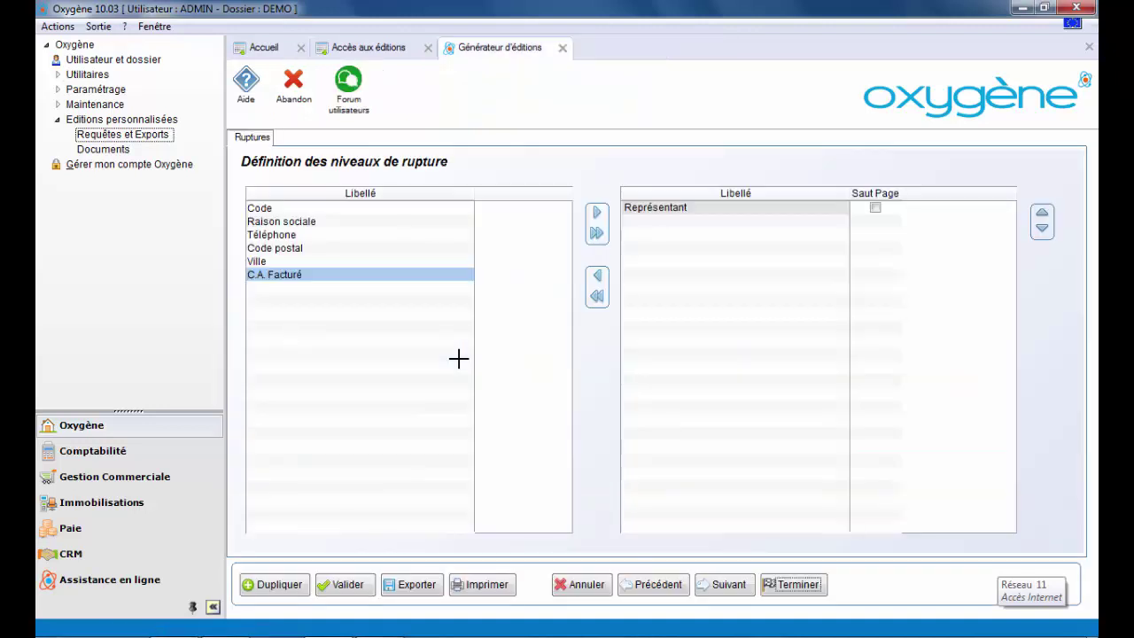
key(Escape)
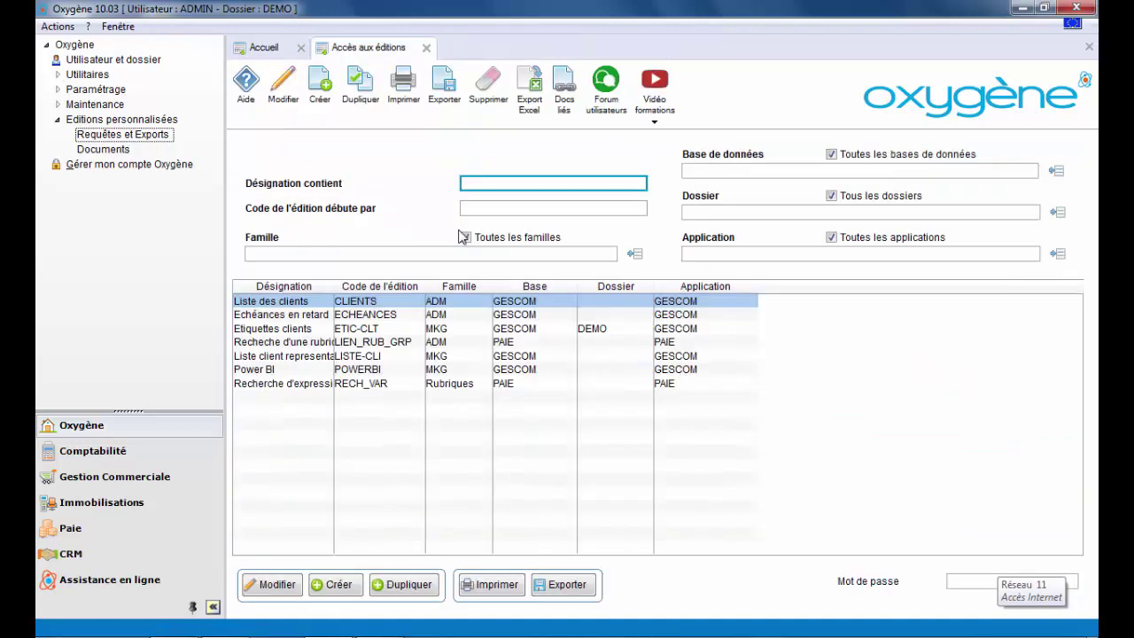
Step: Export the data structure of the Liste des clients edition from the list of editions
right_click(304, 303)
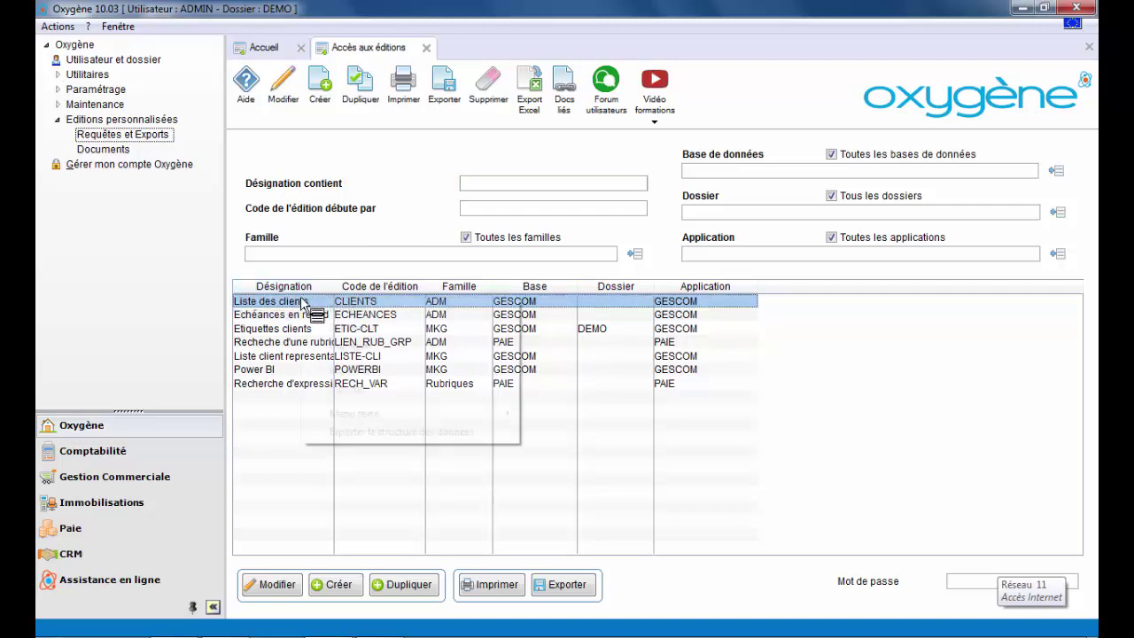
click(463, 431)
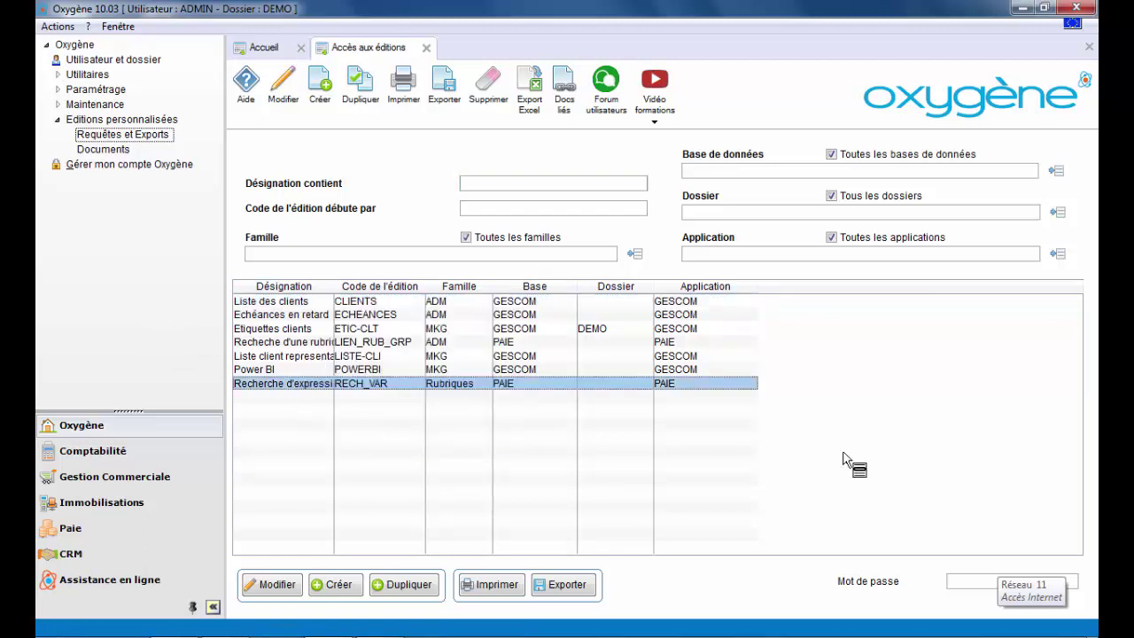